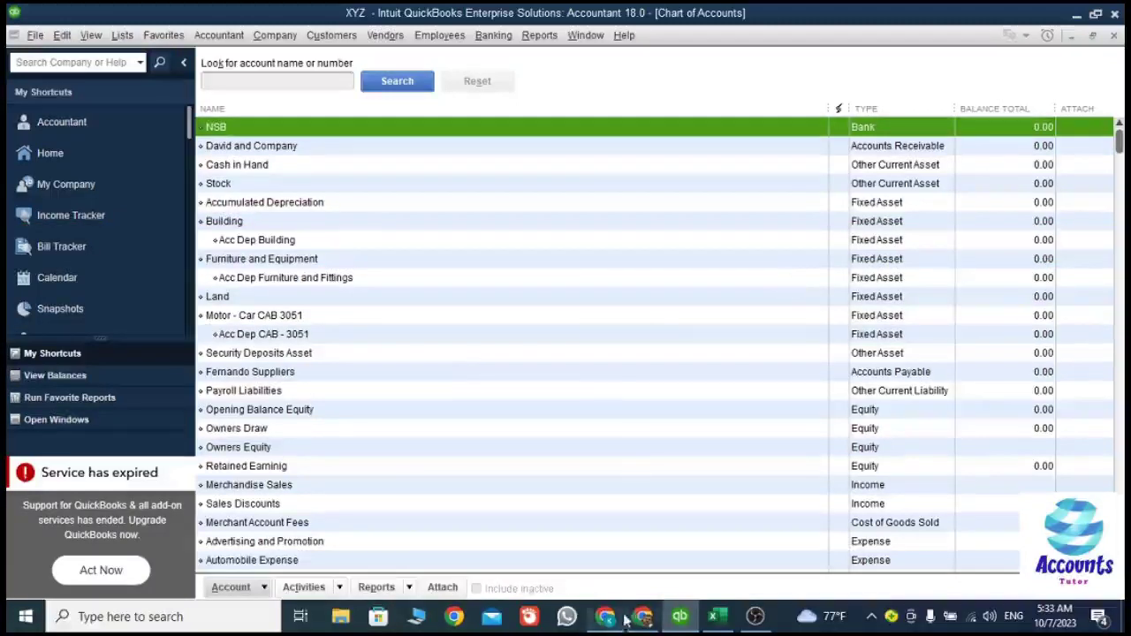
Switch from the all-zero Chart of Accounts to the Excel Trial Balance workbook.
left_click(717, 617)
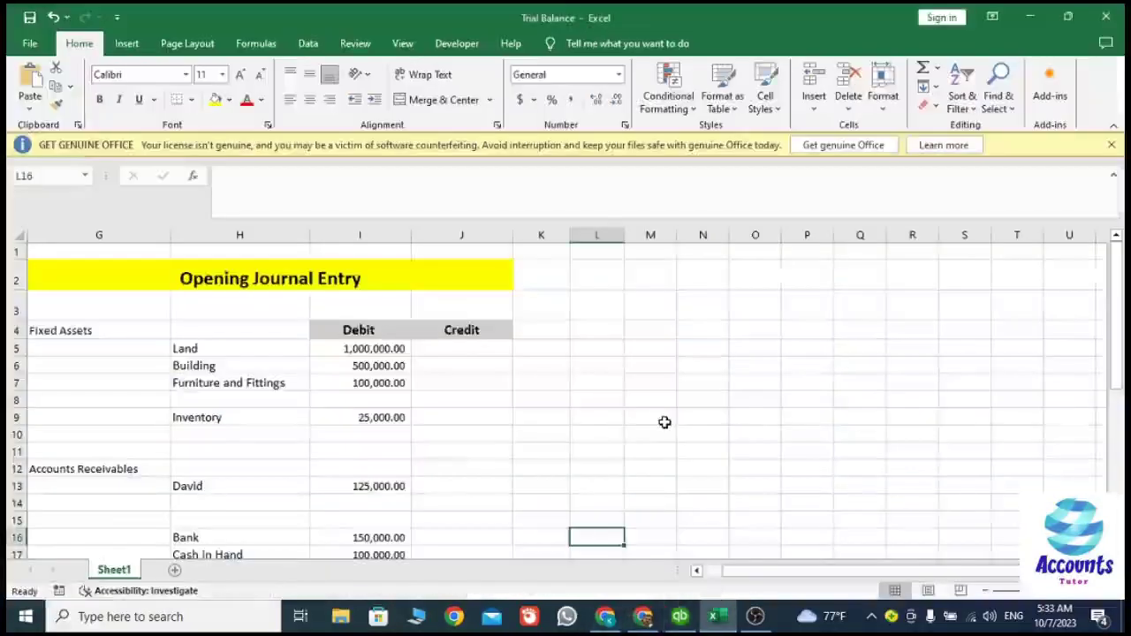
Review the Opening Journal Entry balancing at 2,000,000.00, then go back to QuickBooks' Chart of Accounts.
scroll(664, 422, "down", 5)
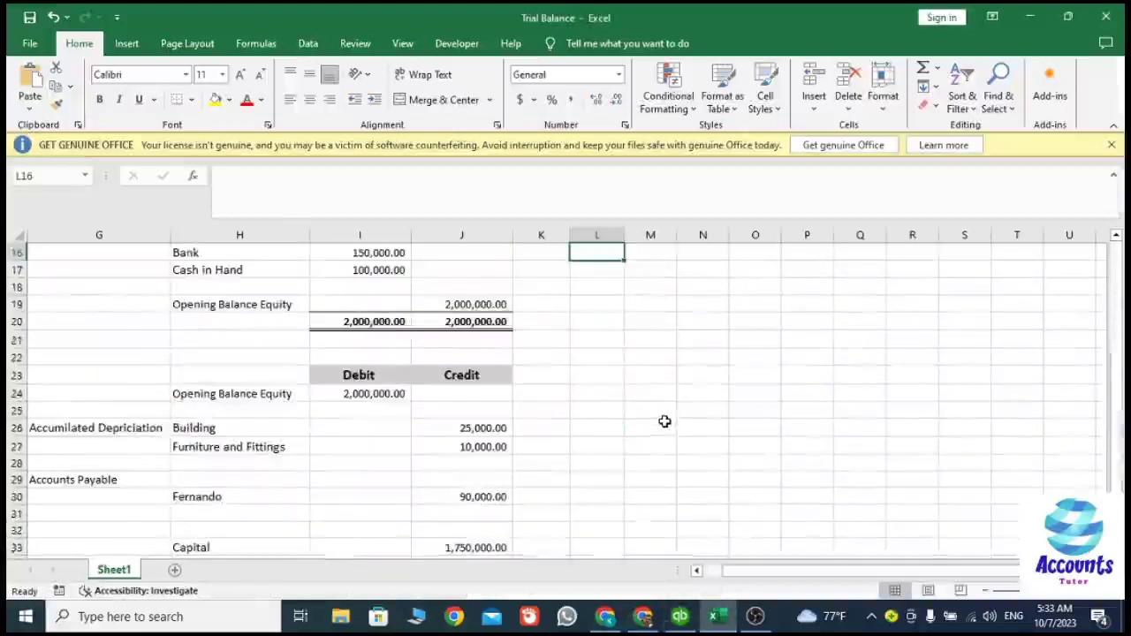
scroll(664, 422, "down", 3)
scroll(664, 422, "up", 7)
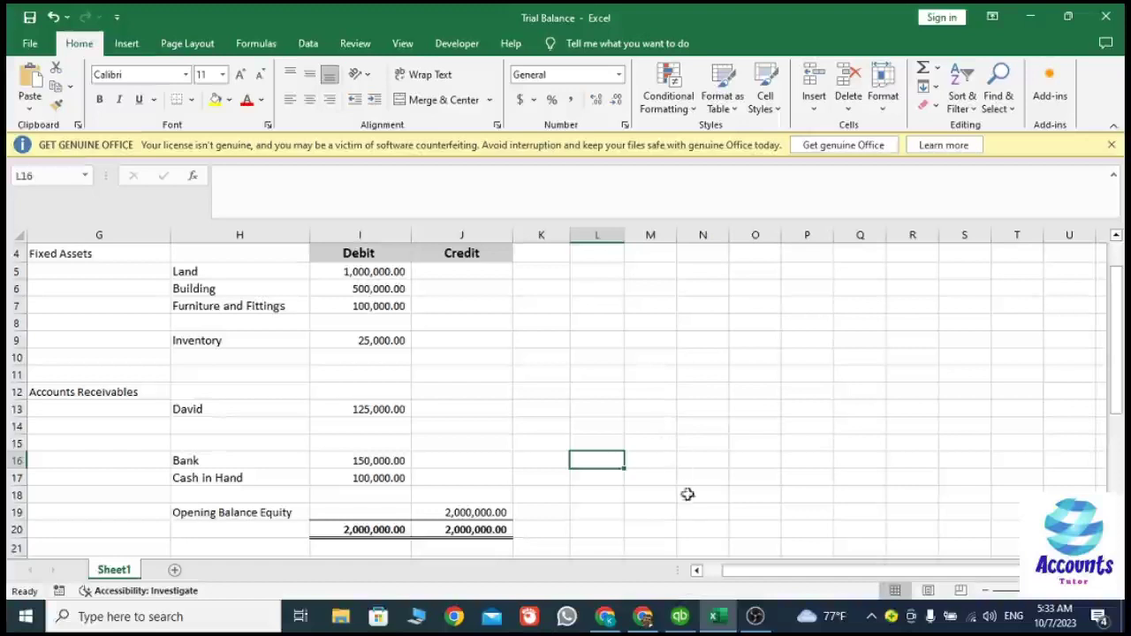
left_click(686, 621)
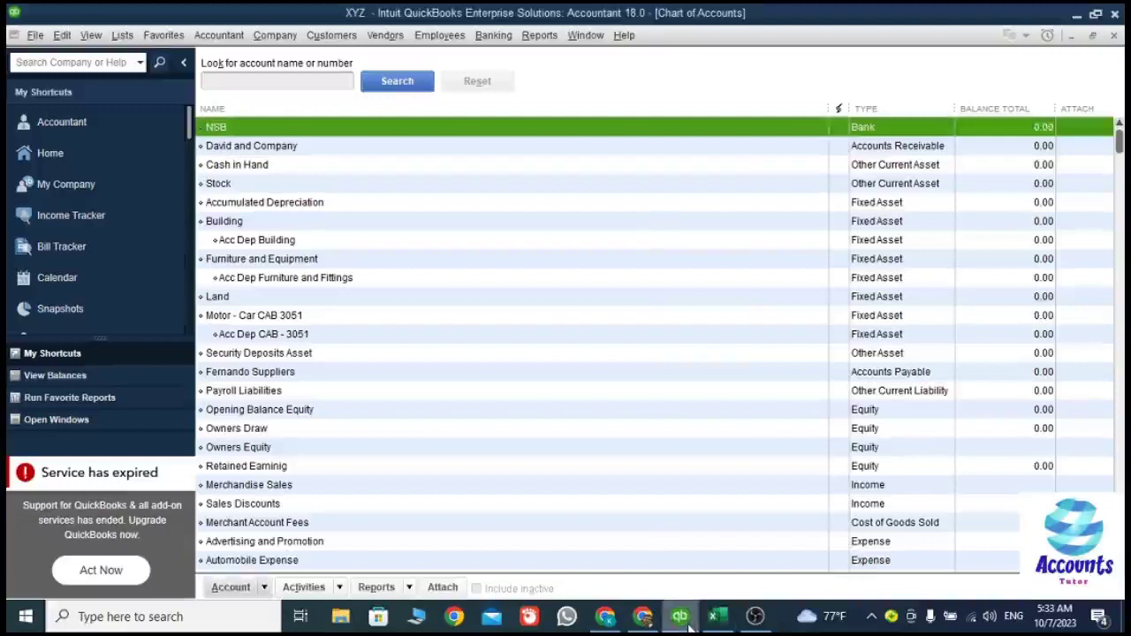
Open a new general journal entry from the Company menu and clear Adjusting Entry.
left_click(288, 39)
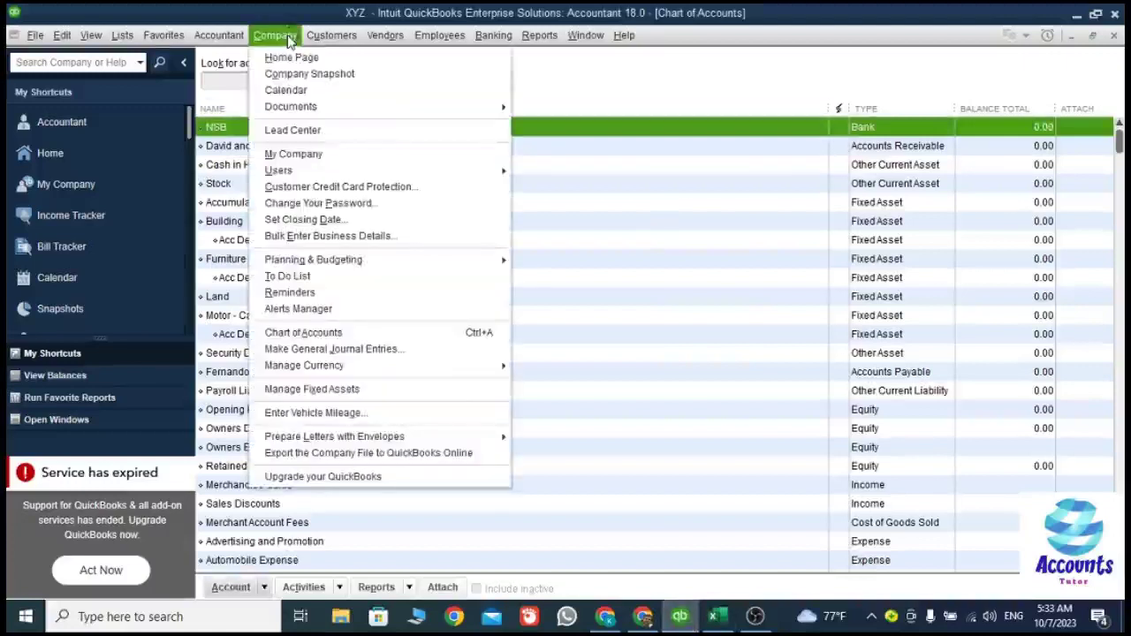
left_click(327, 352)
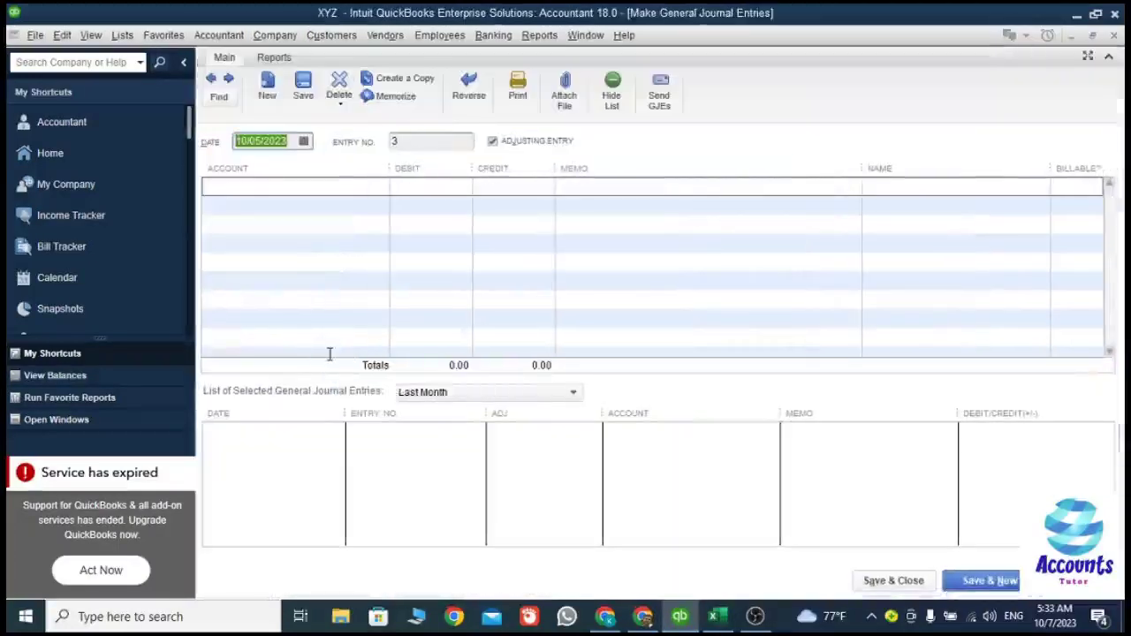
left_click(530, 143)
Date the journal entry 03/31/2023 using the calendar.
left_click(306, 143)
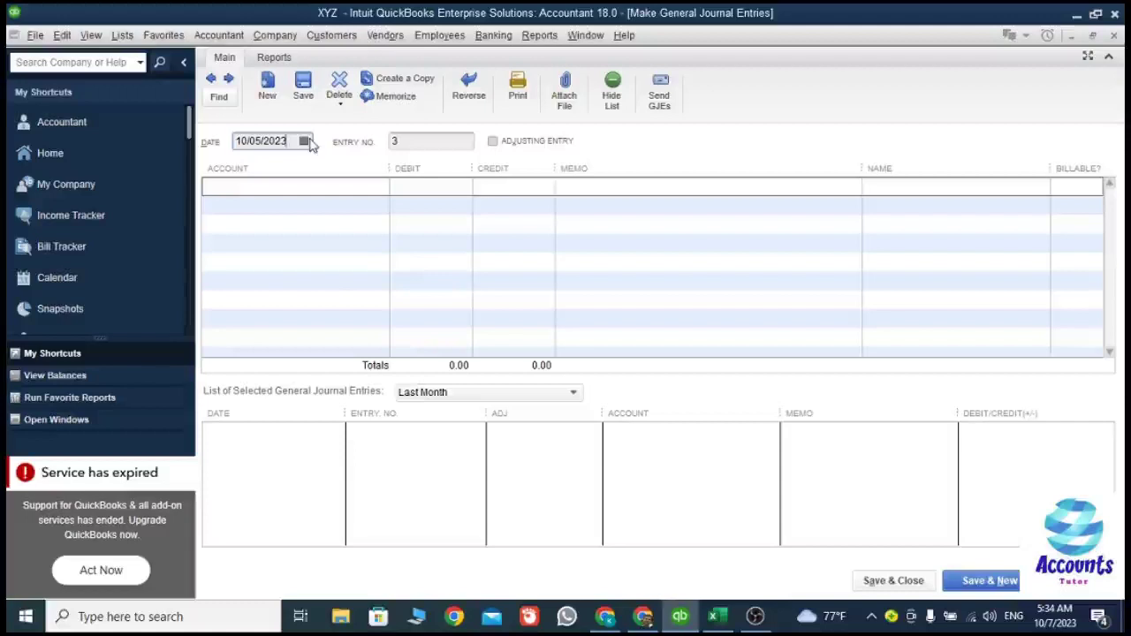
left_click(304, 141)
left_click(252, 170)
left_click(252, 169)
left_click(252, 169)
left_click(252, 170)
left_click(252, 170)
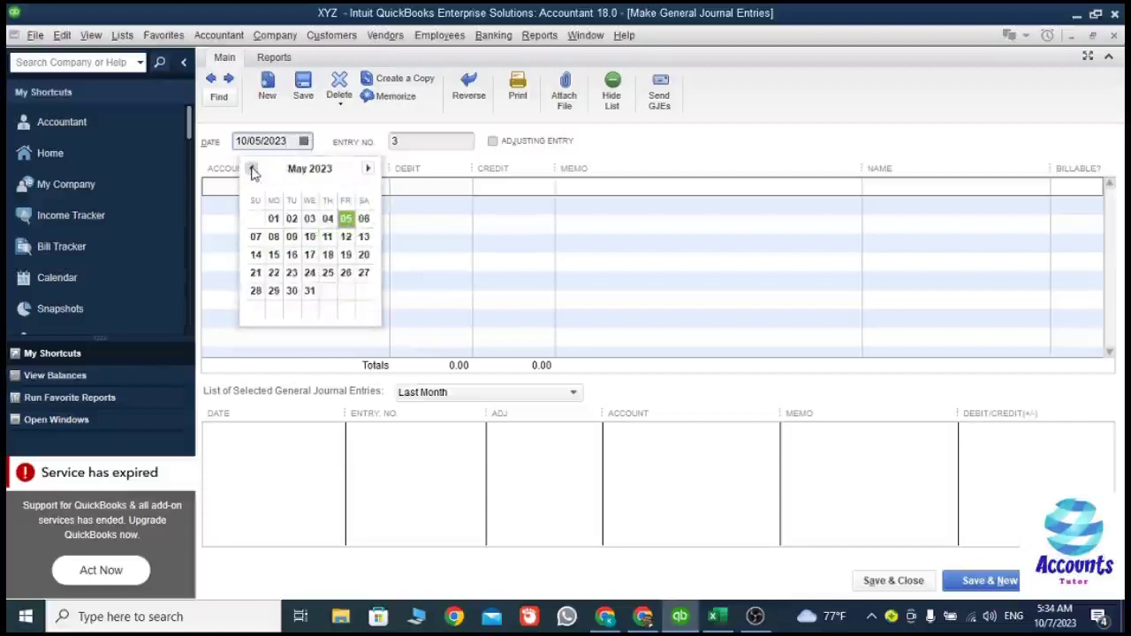
left_click(252, 170)
left_click(252, 170)
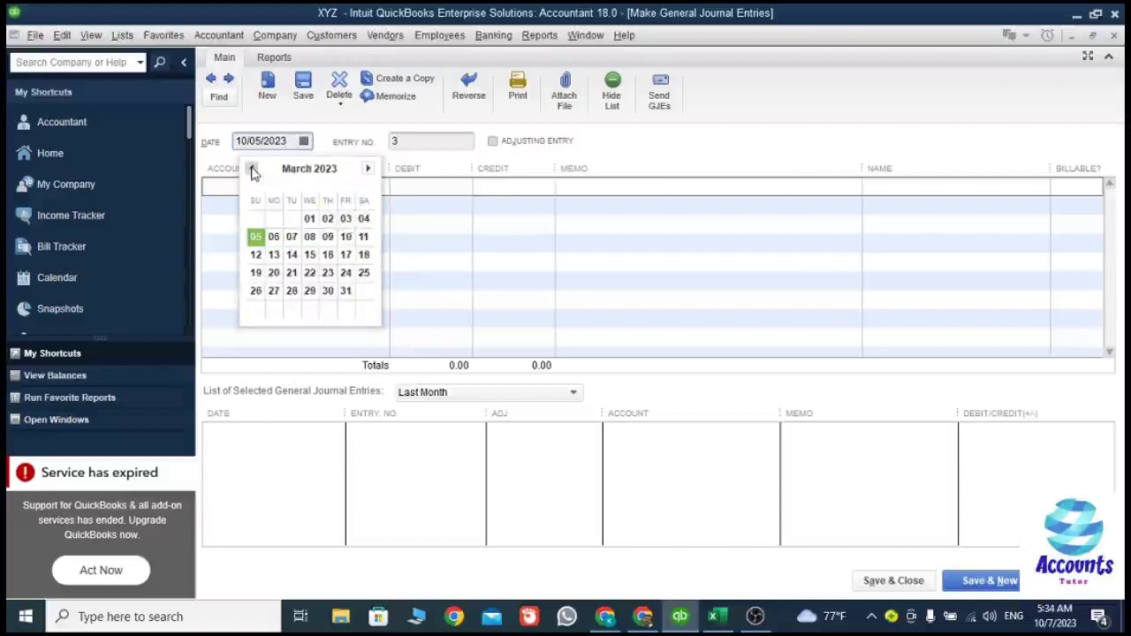
left_click(346, 291)
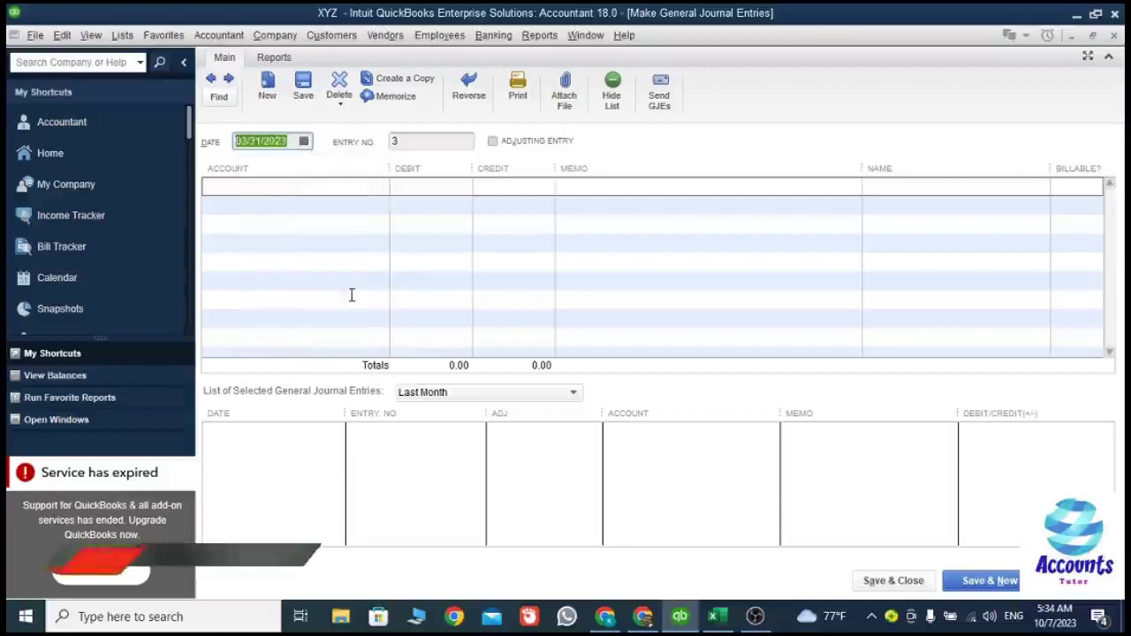
left_click(262, 193)
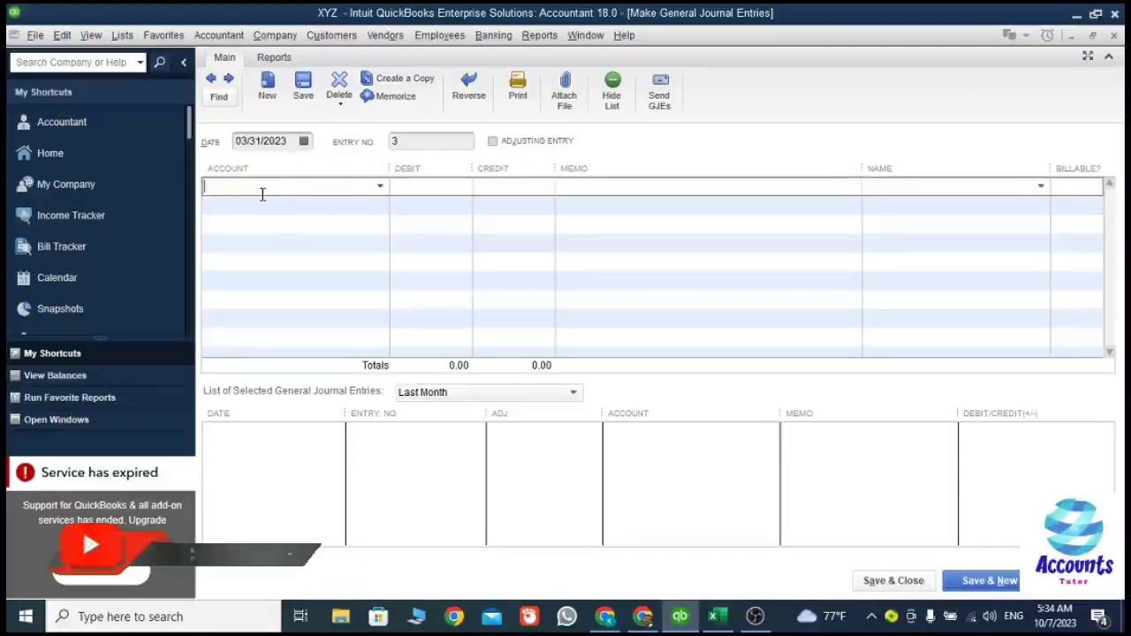
Add the first line debiting Land 1,000,000.00, checking the figure in Excel.
left_click(725, 626)
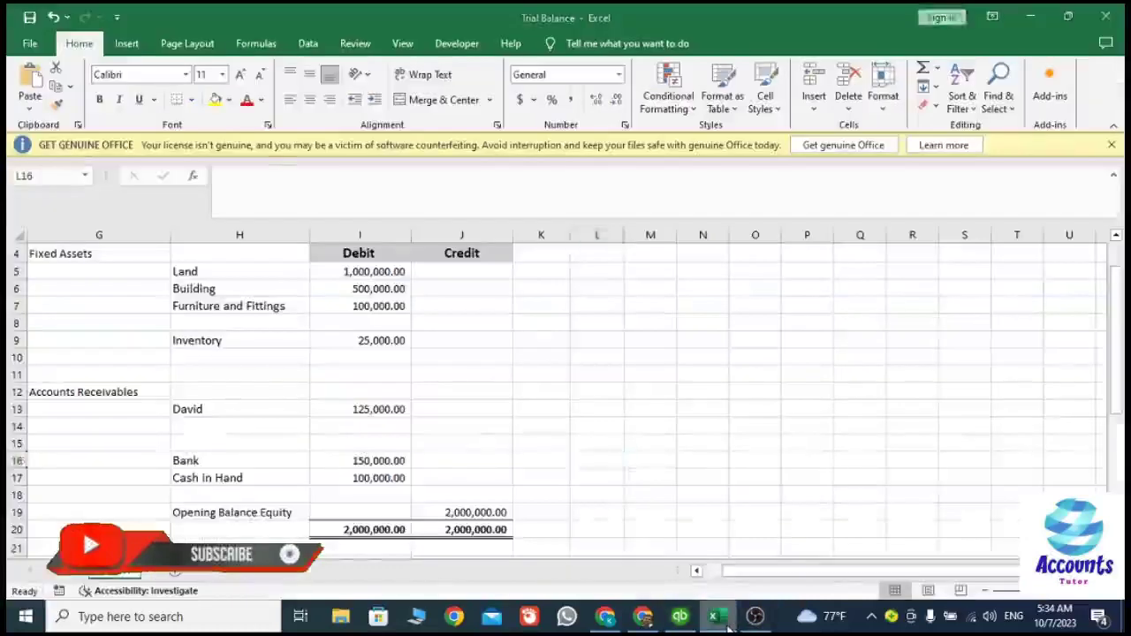
left_click(727, 626)
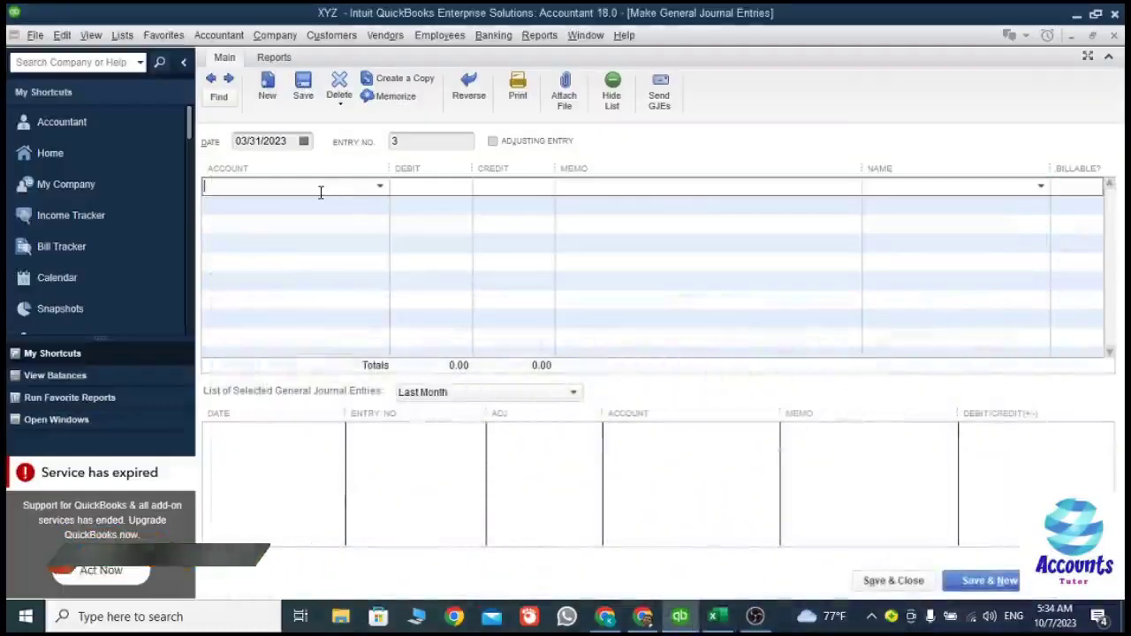
type("Land")
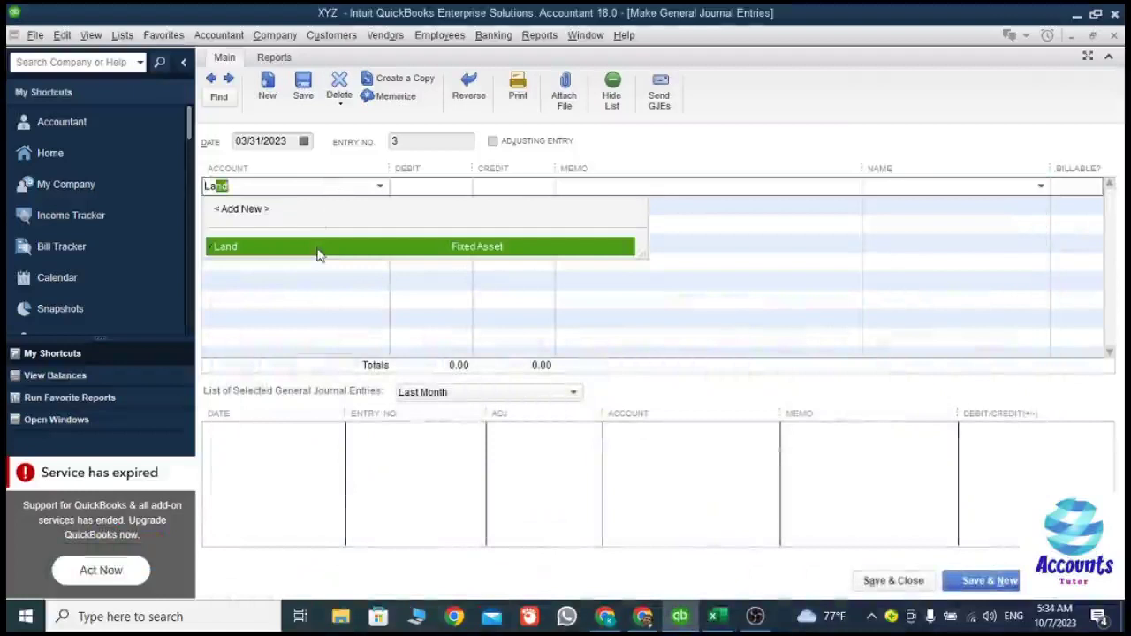
left_click(318, 248)
left_click(440, 186)
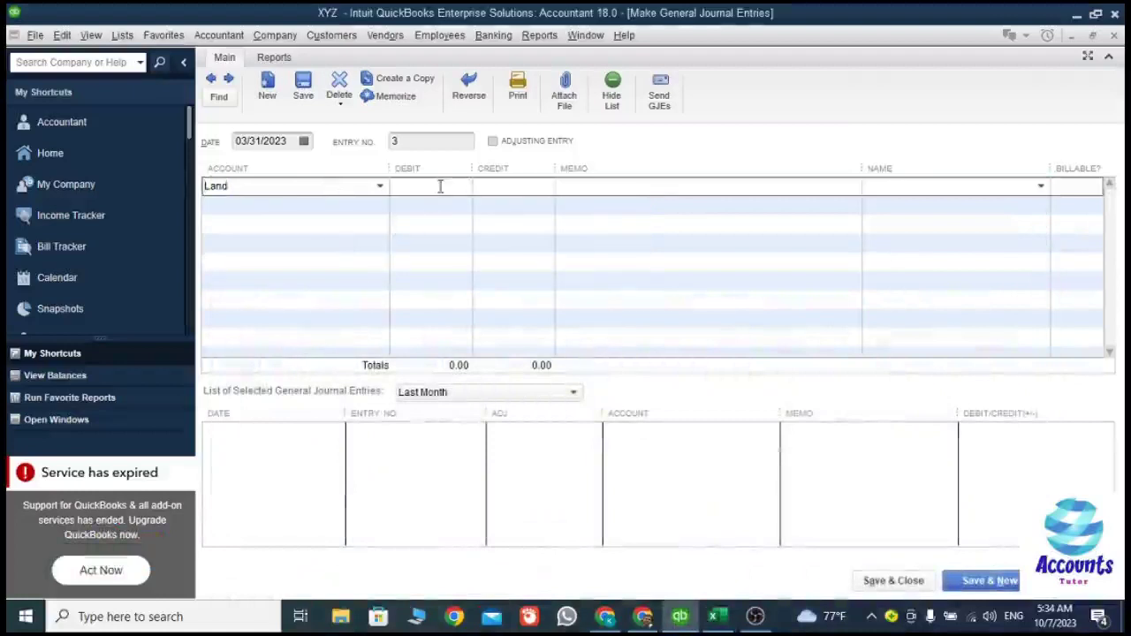
type("100000")
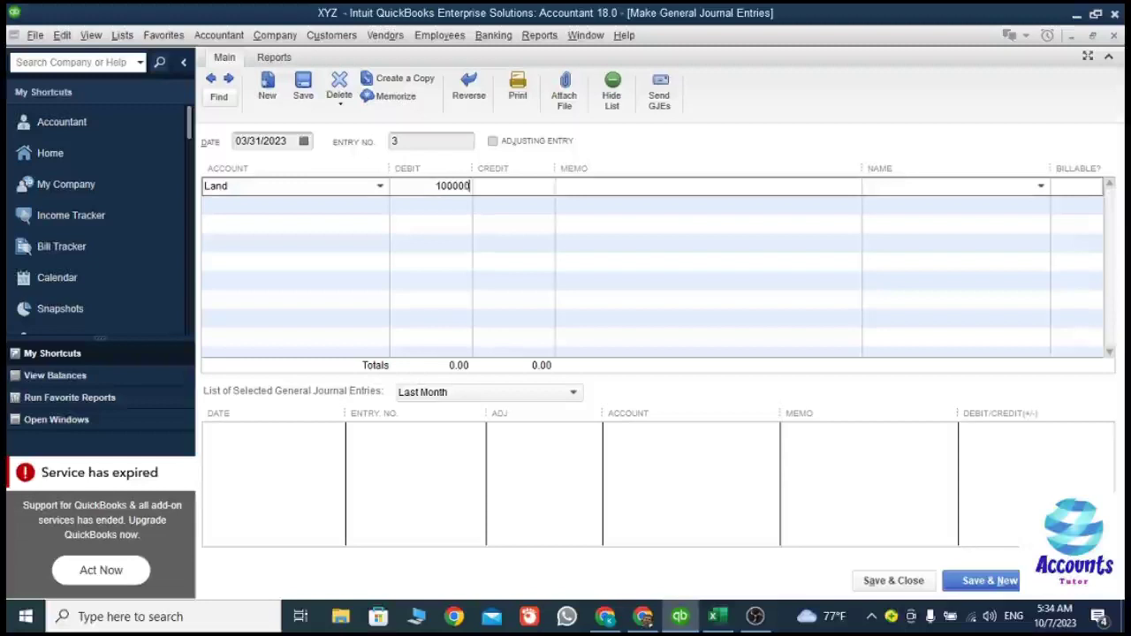
left_click(274, 201)
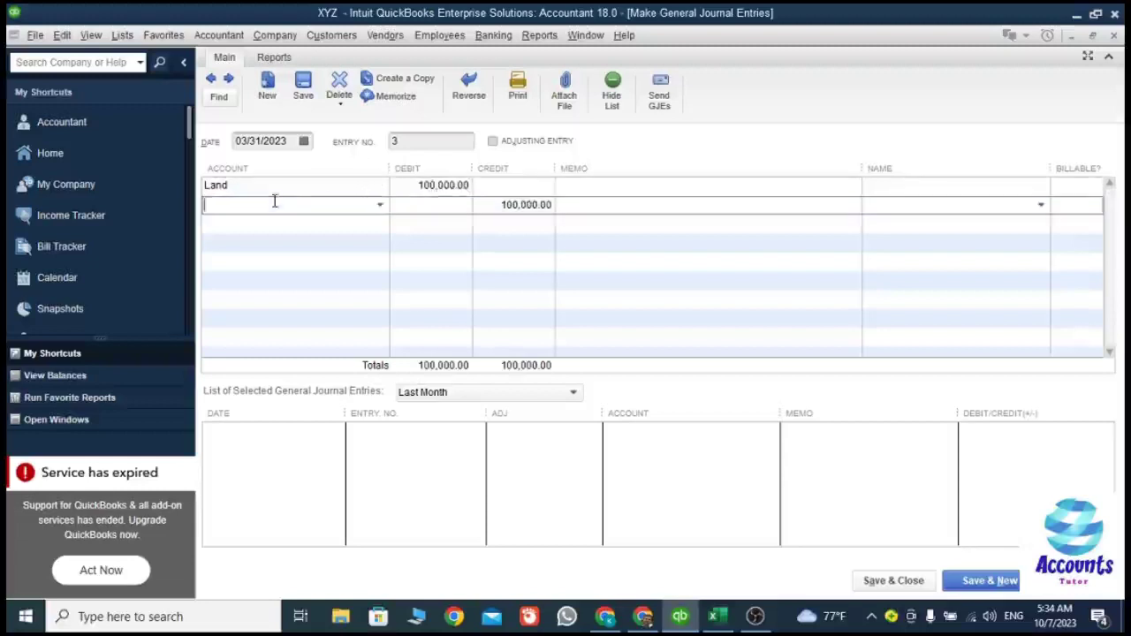
left_click(439, 184)
type("0")
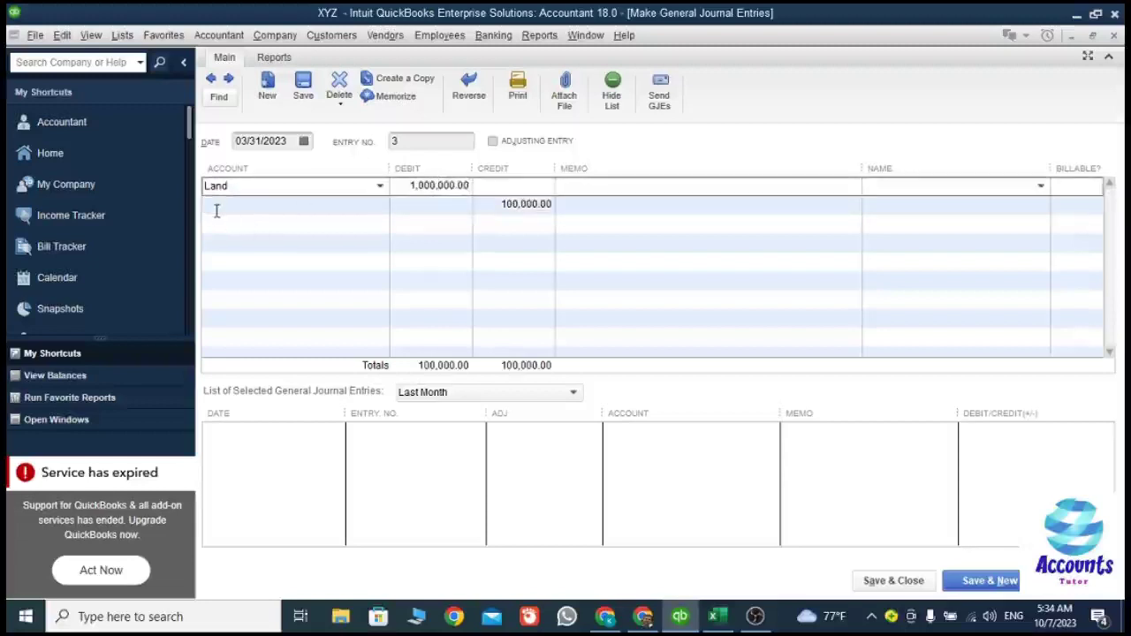
left_click(215, 206)
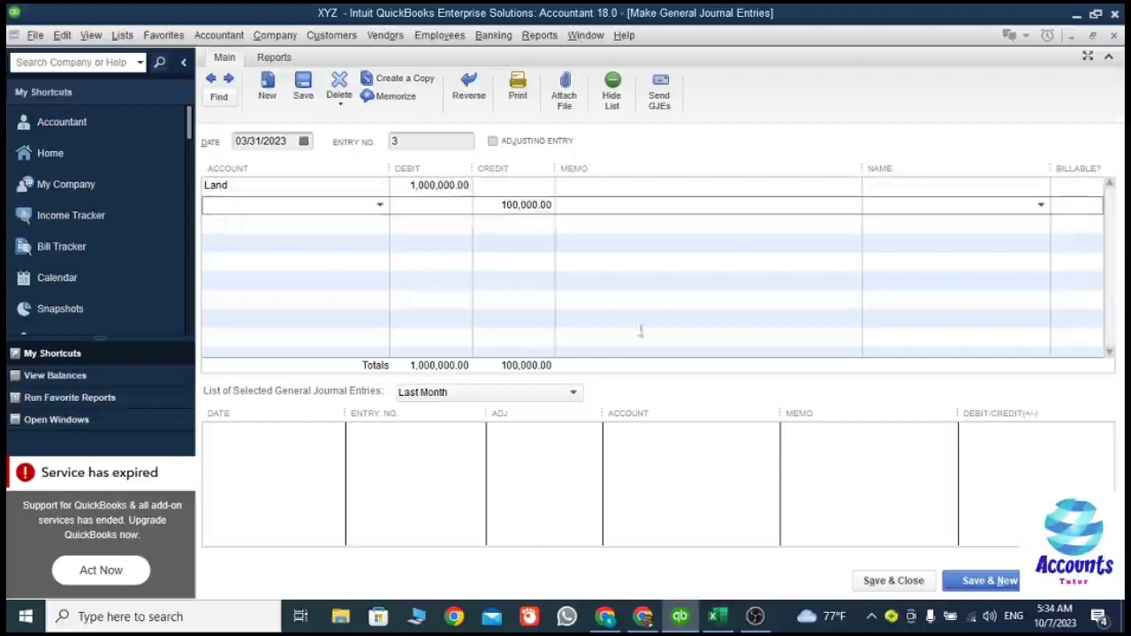
Add a second line debiting Building 500,000.00, correcting the amount once.
left_click(719, 618)
left_click(719, 619)
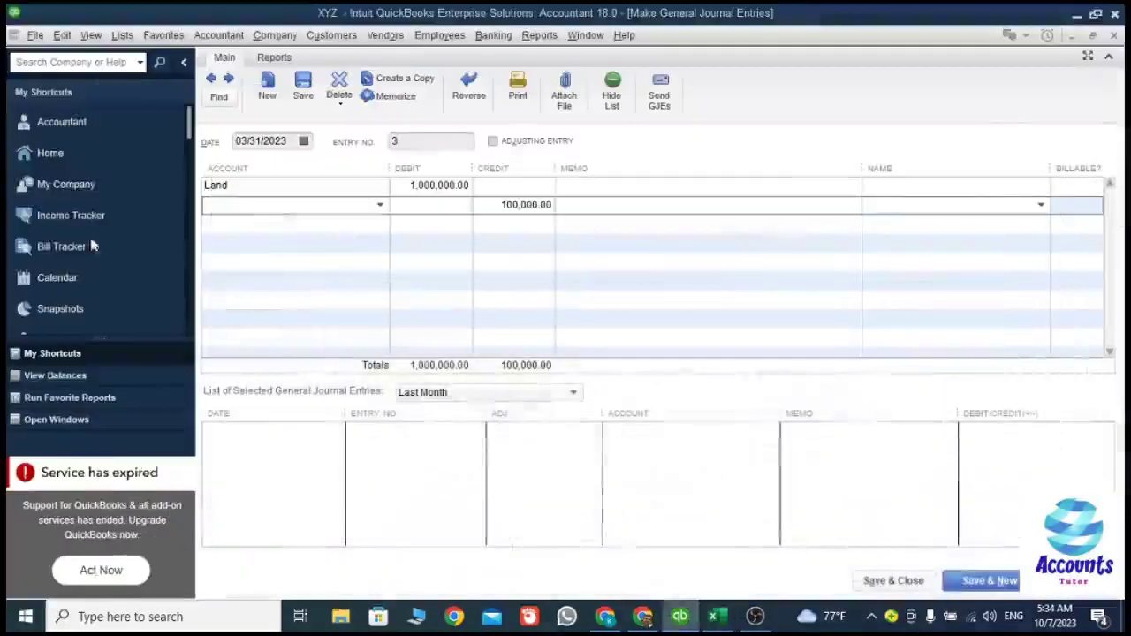
type("Building")
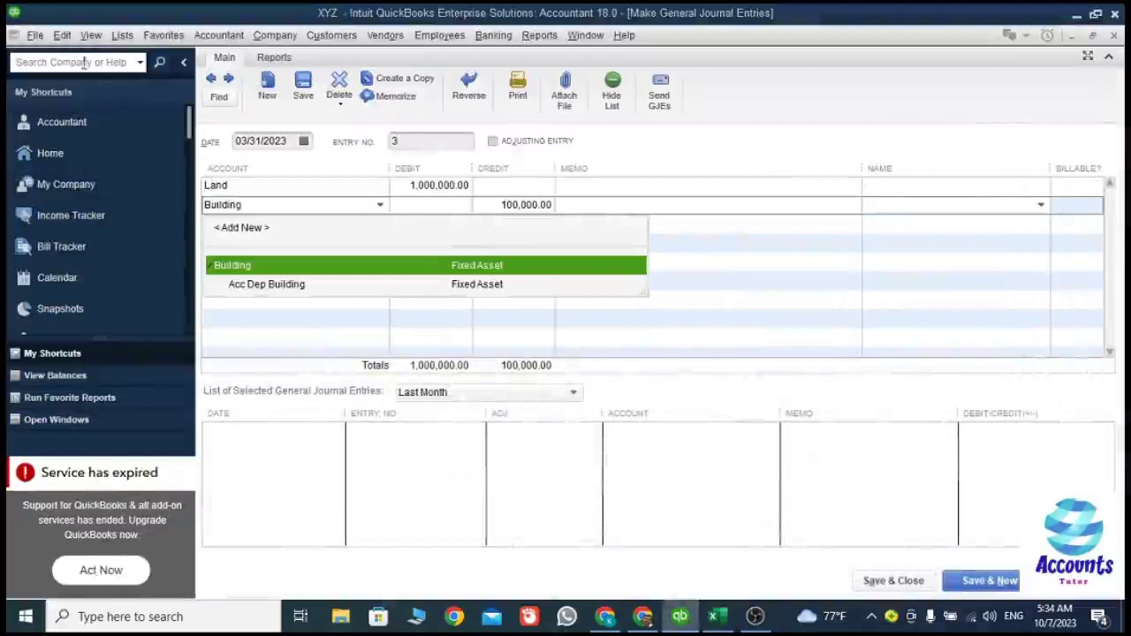
left_click(237, 265)
left_click(414, 205)
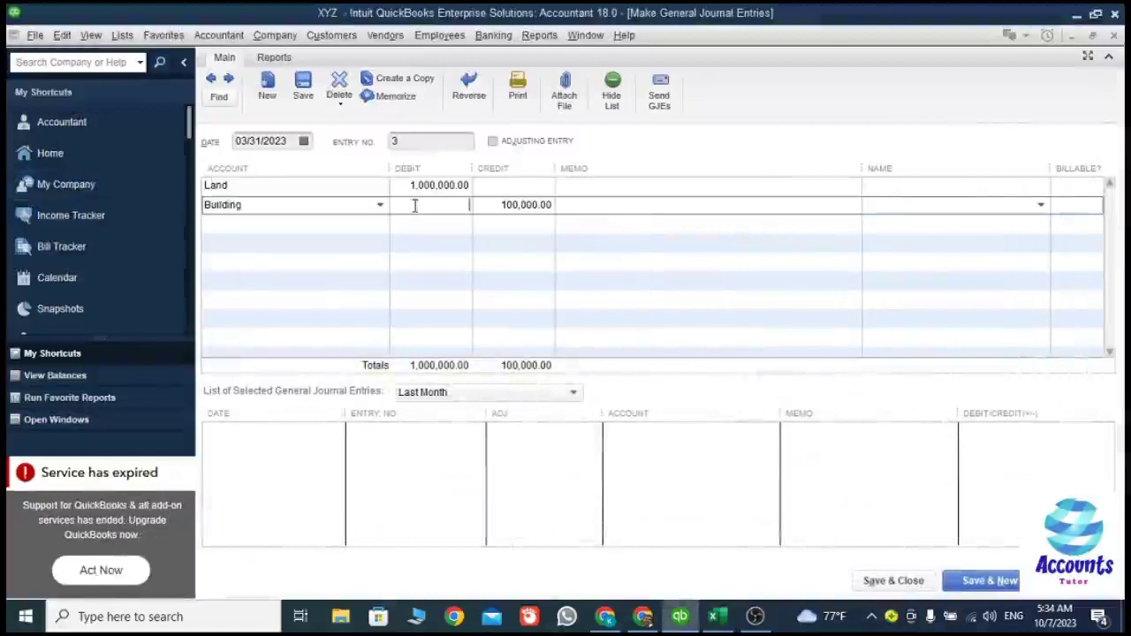
left_click(718, 619)
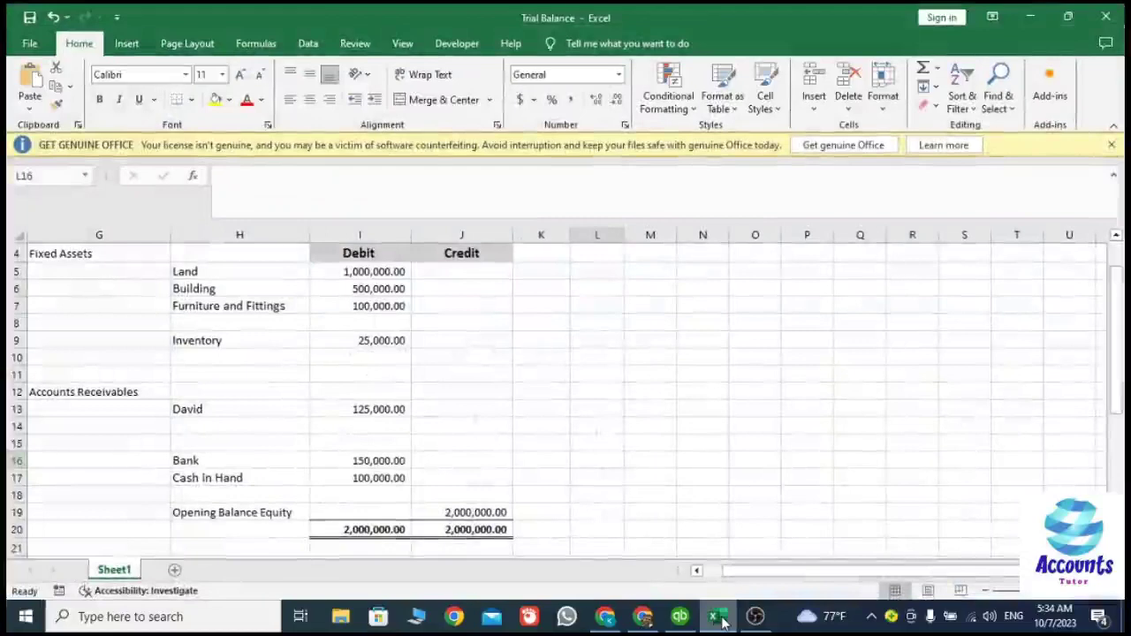
left_click(720, 619)
left_click(436, 217)
left_click(435, 203)
type("50,000")
left_click(313, 230)
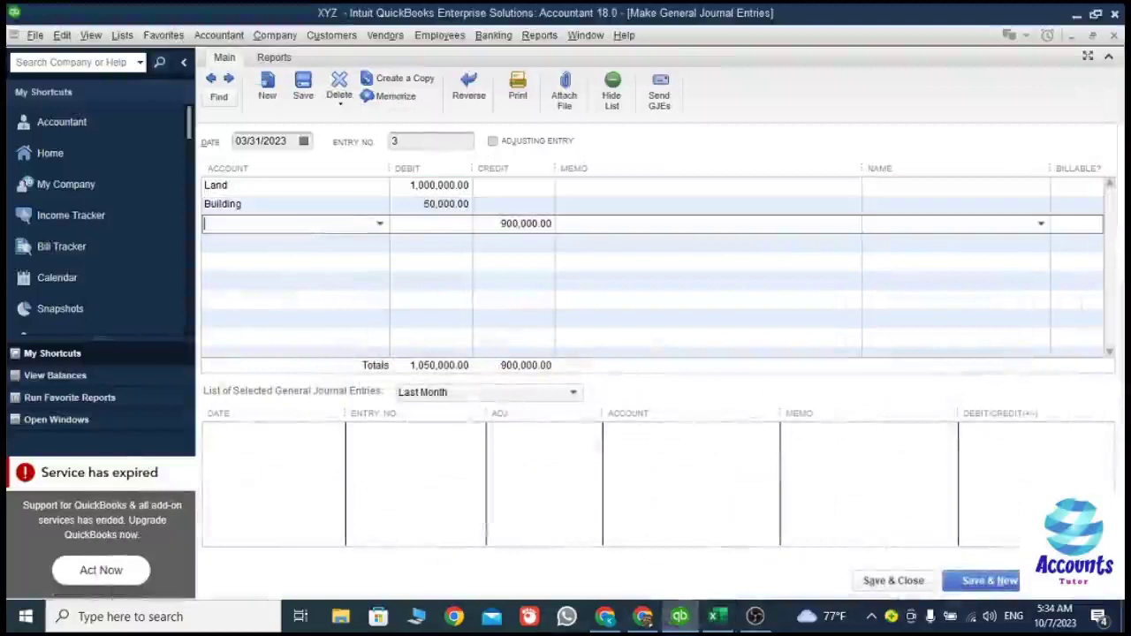
left_click(451, 204)
type("0")
left_click(318, 223)
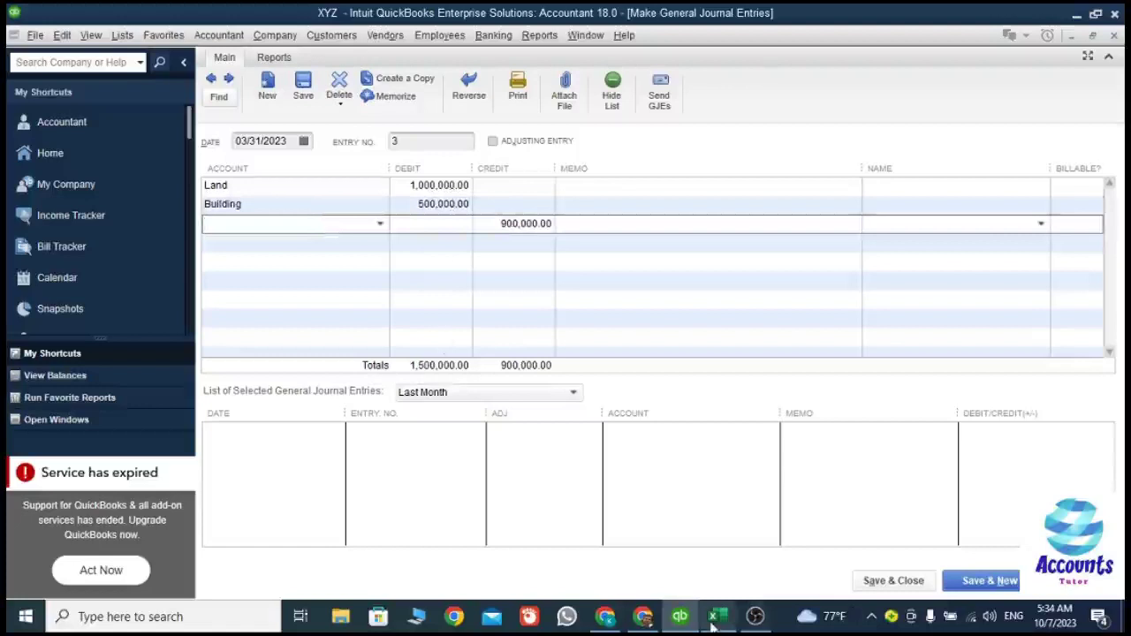
Start a third line with the Furniture and Equipment account.
left_click(718, 616)
left_click(680, 616)
type("Furniture and Equipment")
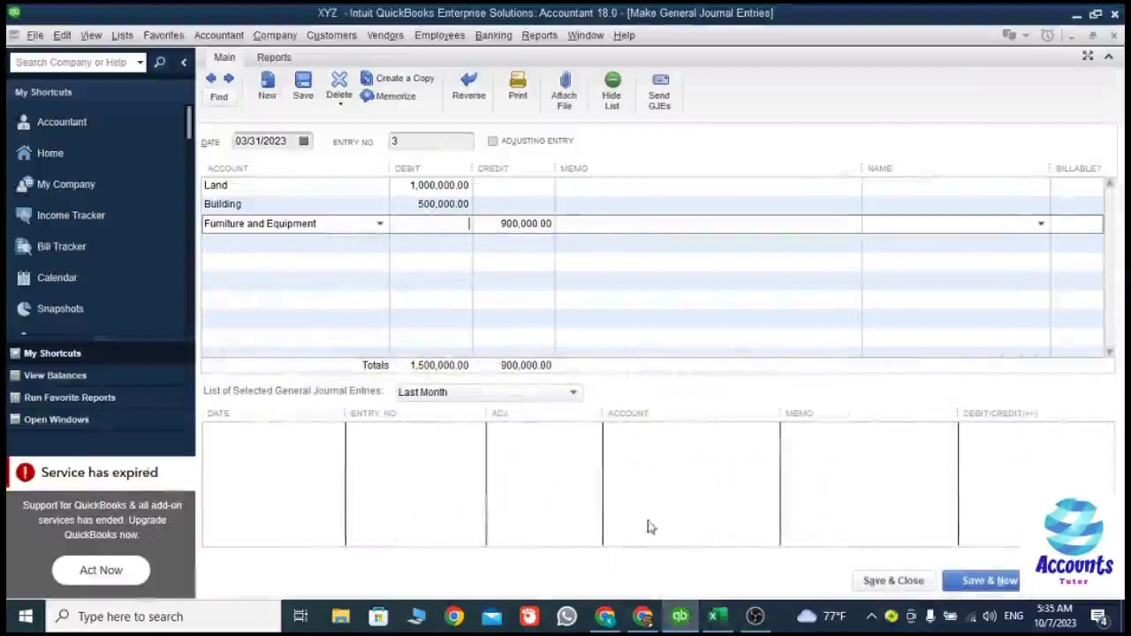
Debit Furniture and Equipment 100,000.
left_click(718, 616)
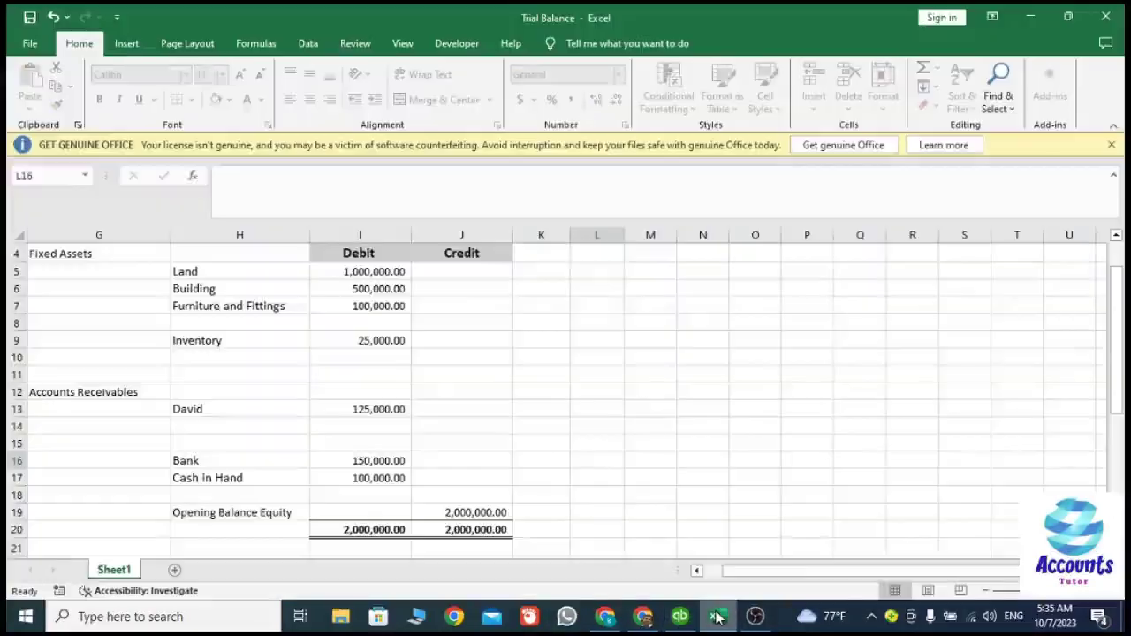
left_click(680, 615)
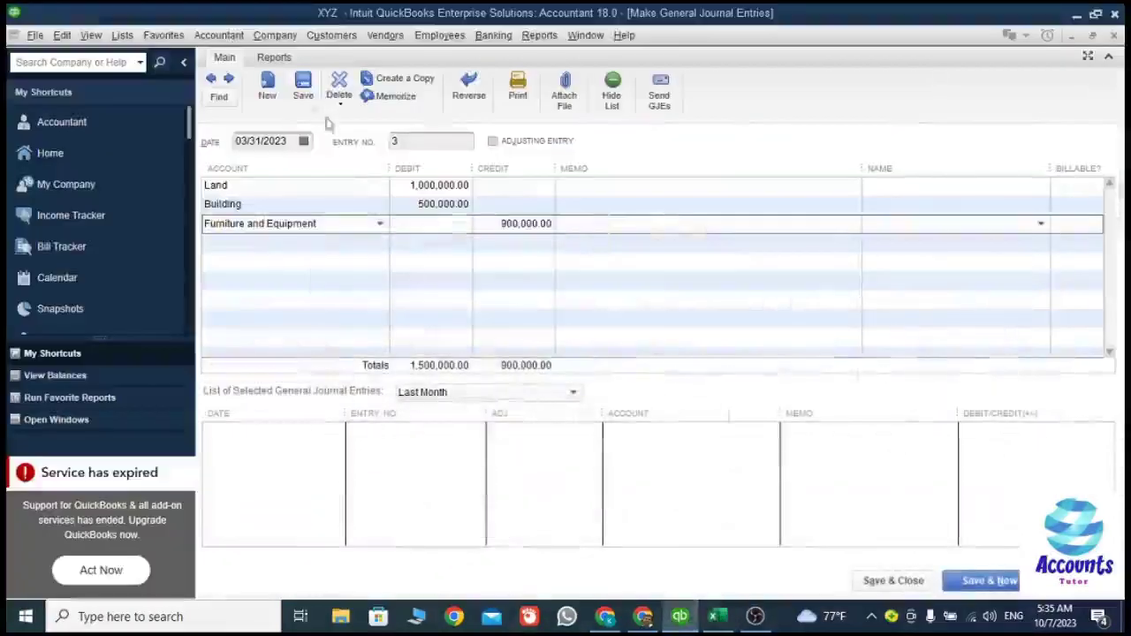
left_click(405, 223)
type("100,0")
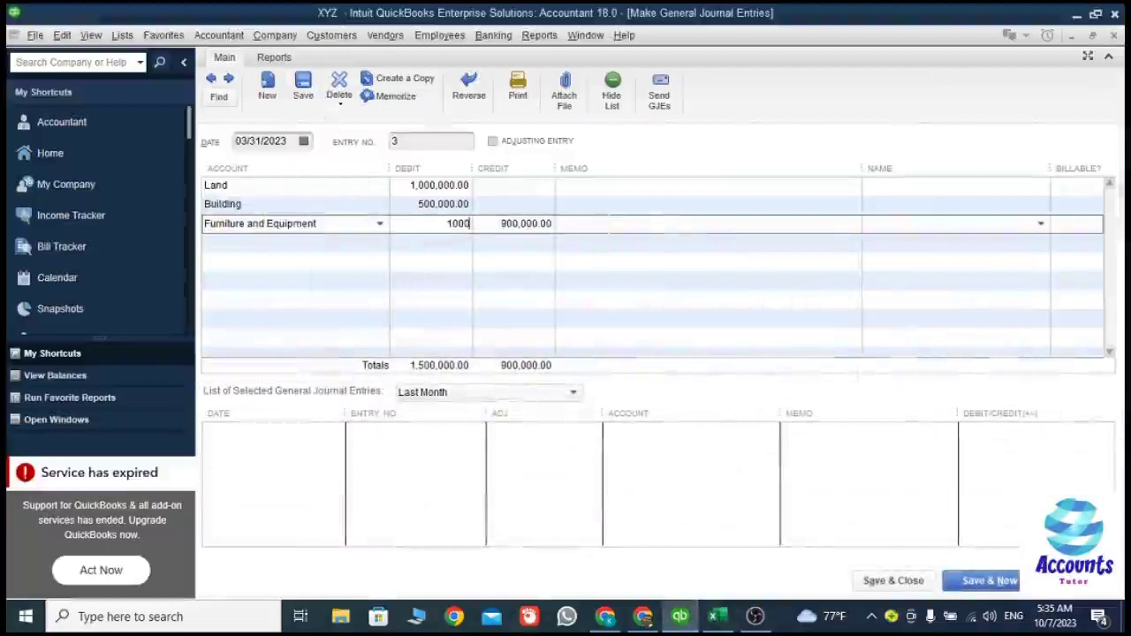
type("00")
key("Down")
Add a Stock line with a 25,000 debit.
left_click(717, 616)
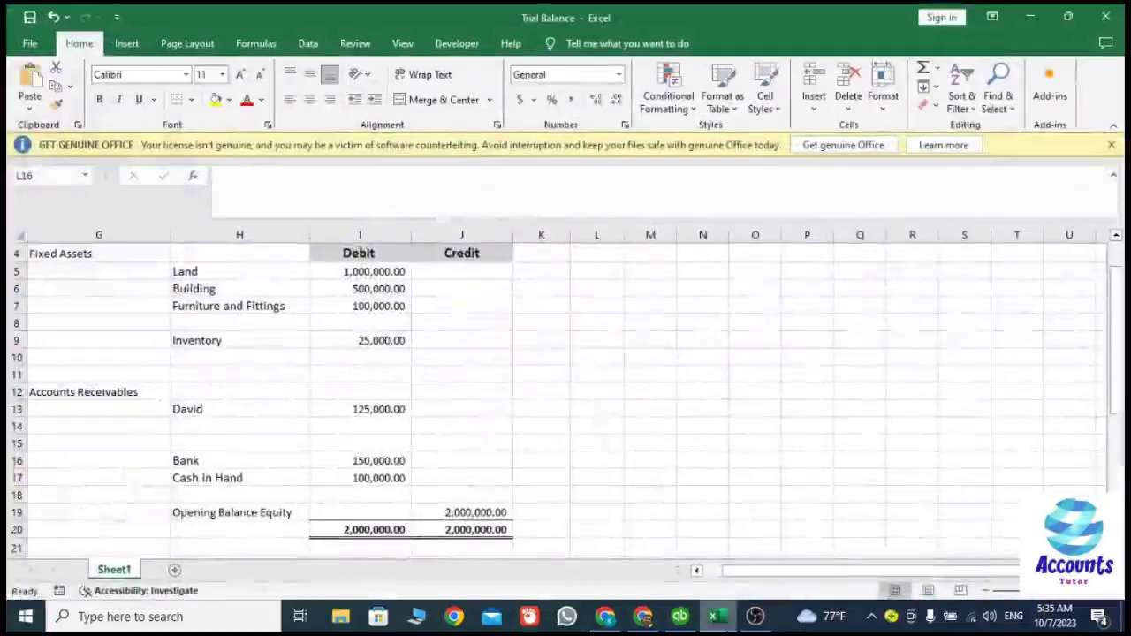
left_click(680, 616)
type("s Discounts")
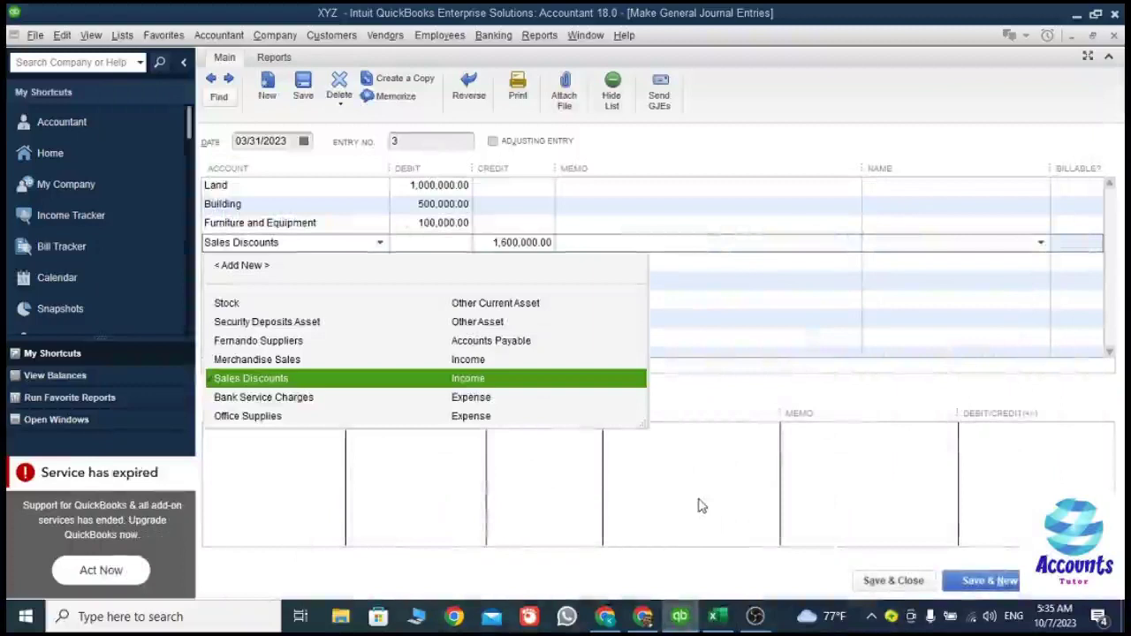
left_click(228, 304)
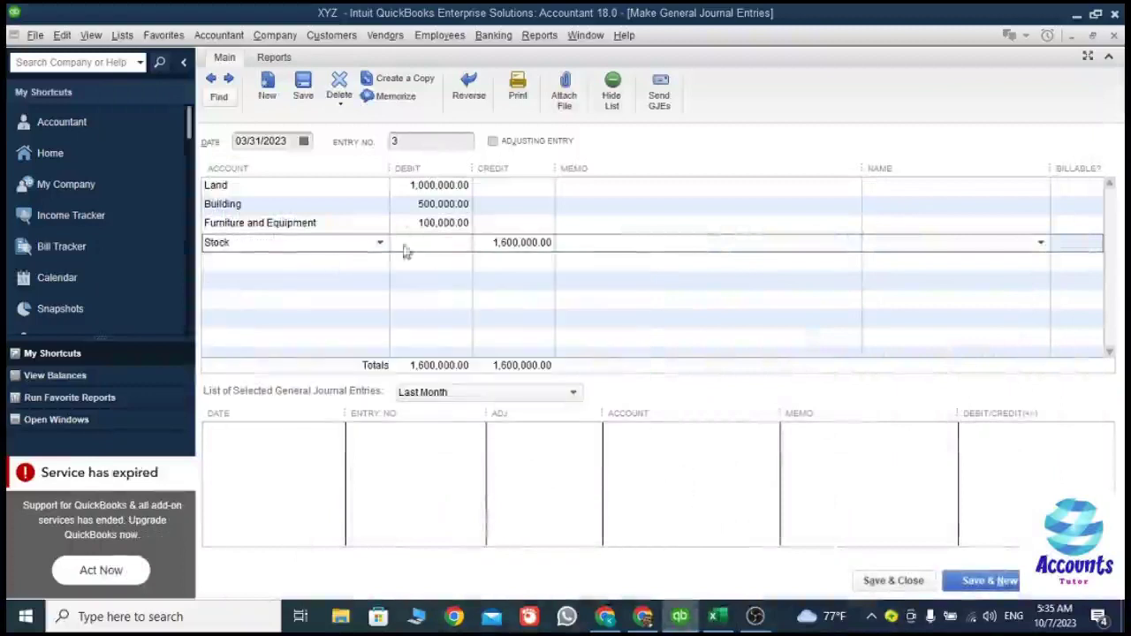
left_click(437, 240)
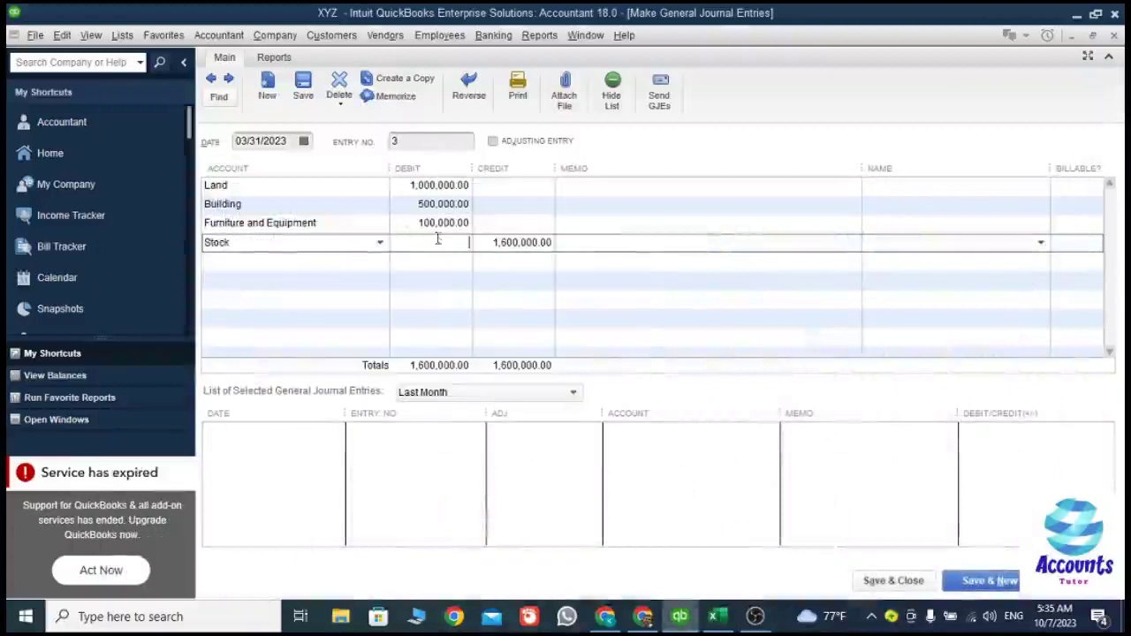
type("25000")
left_click(370, 263)
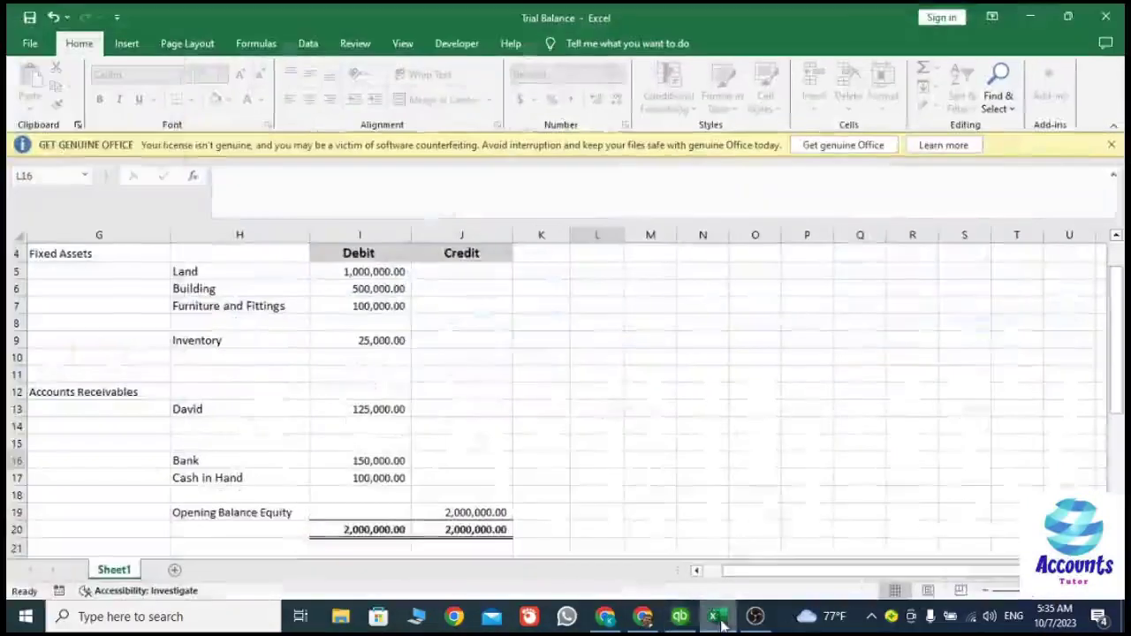
Add the customer receivable account line with a 100,000 debit.
left_click(717, 618)
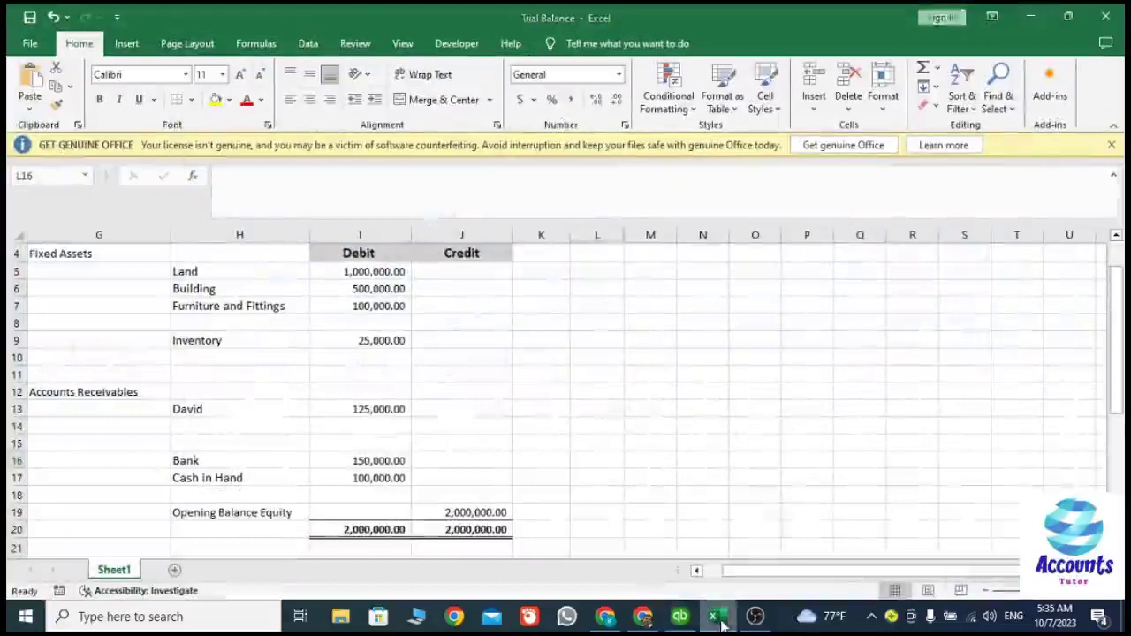
left_click(719, 617)
left_click(386, 265)
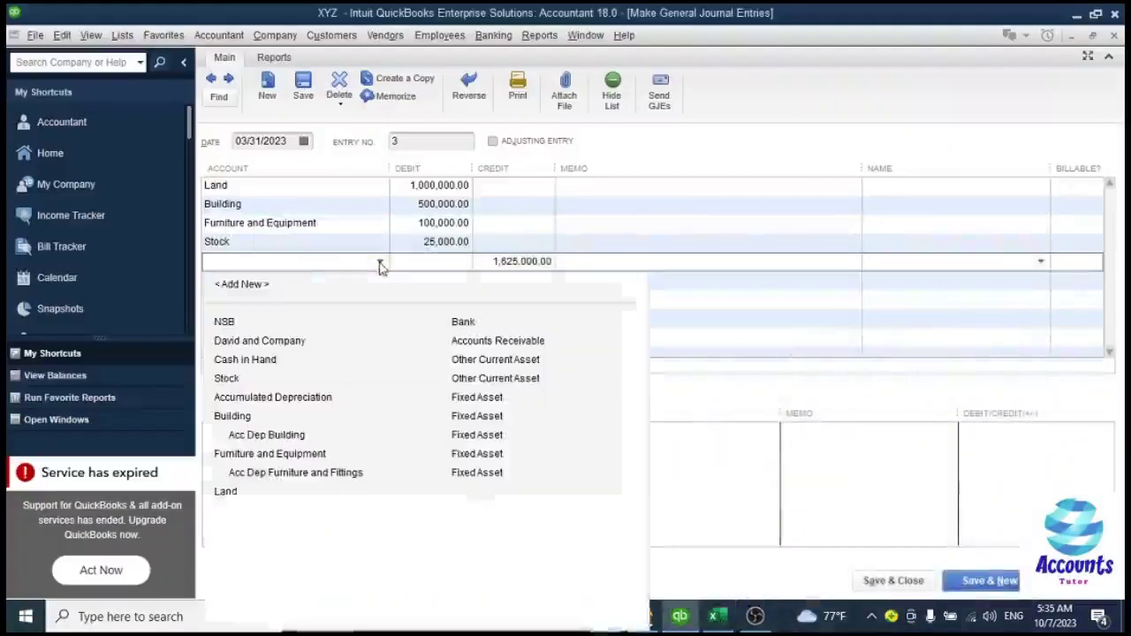
left_click(270, 340)
left_click(456, 258)
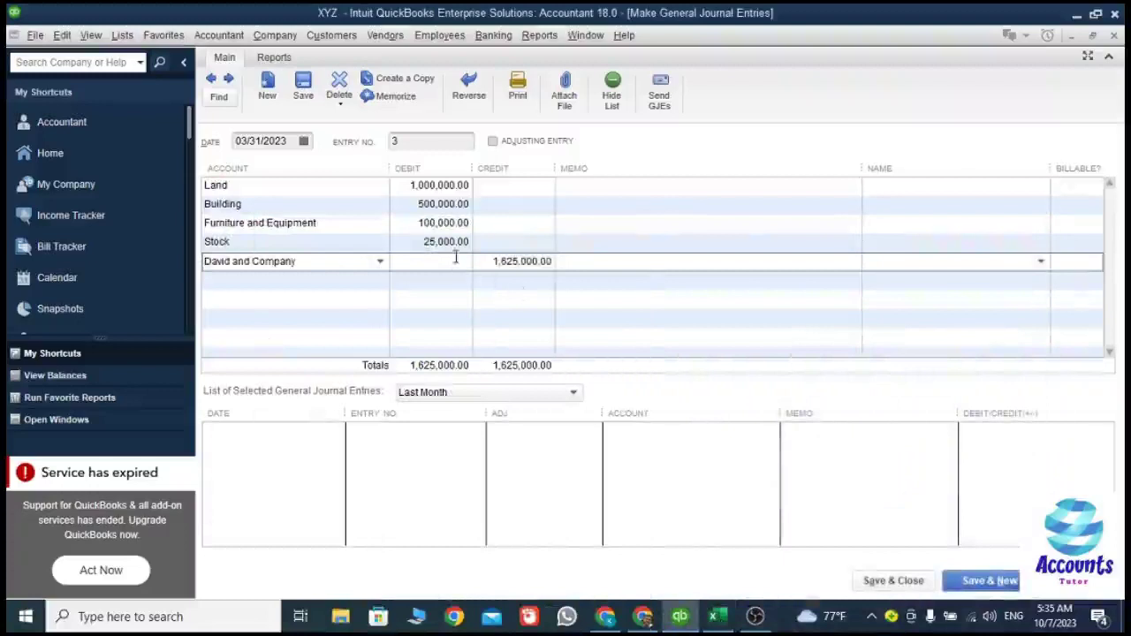
type("100,000")
left_click(248, 277)
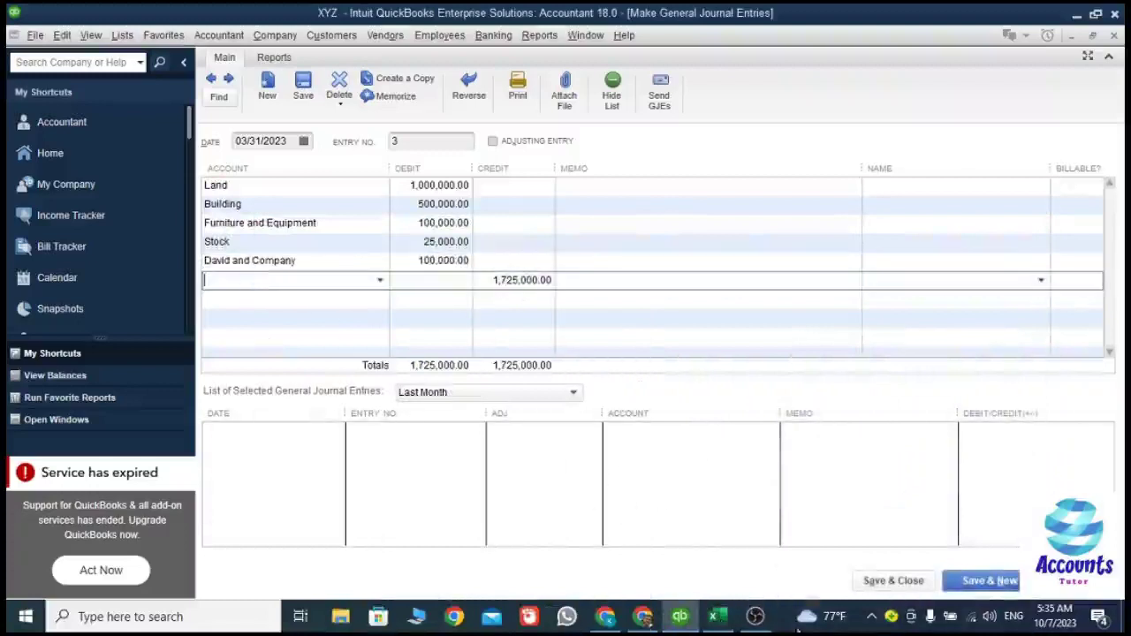
Add an NSB bank line with a 150,000 debit, checking the figure in Excel.
left_click(718, 617)
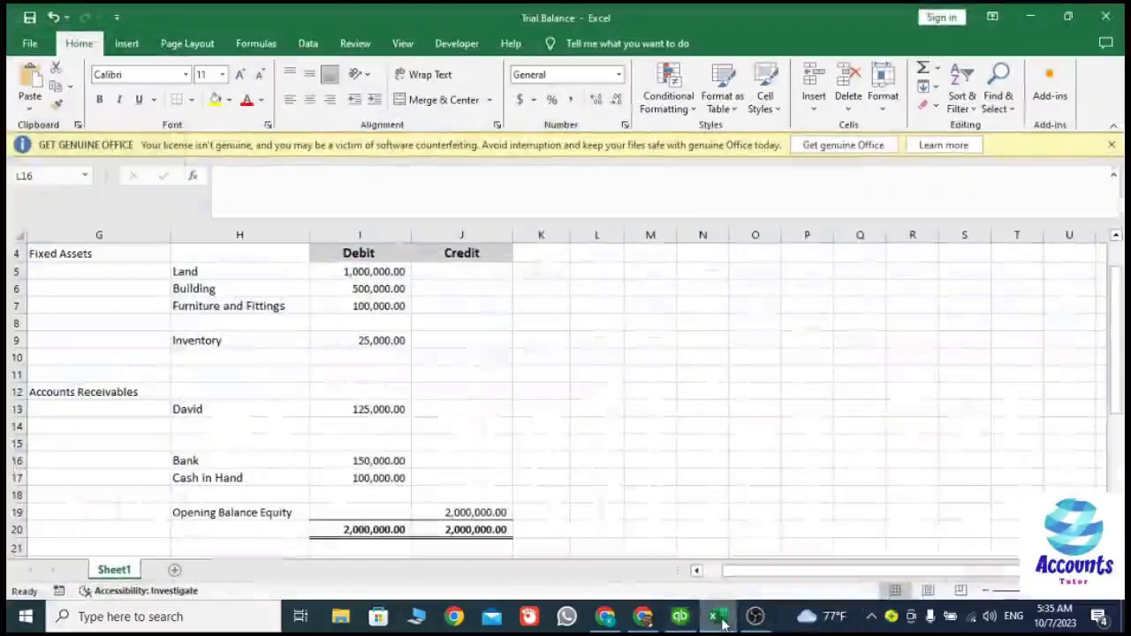
left_click(717, 621)
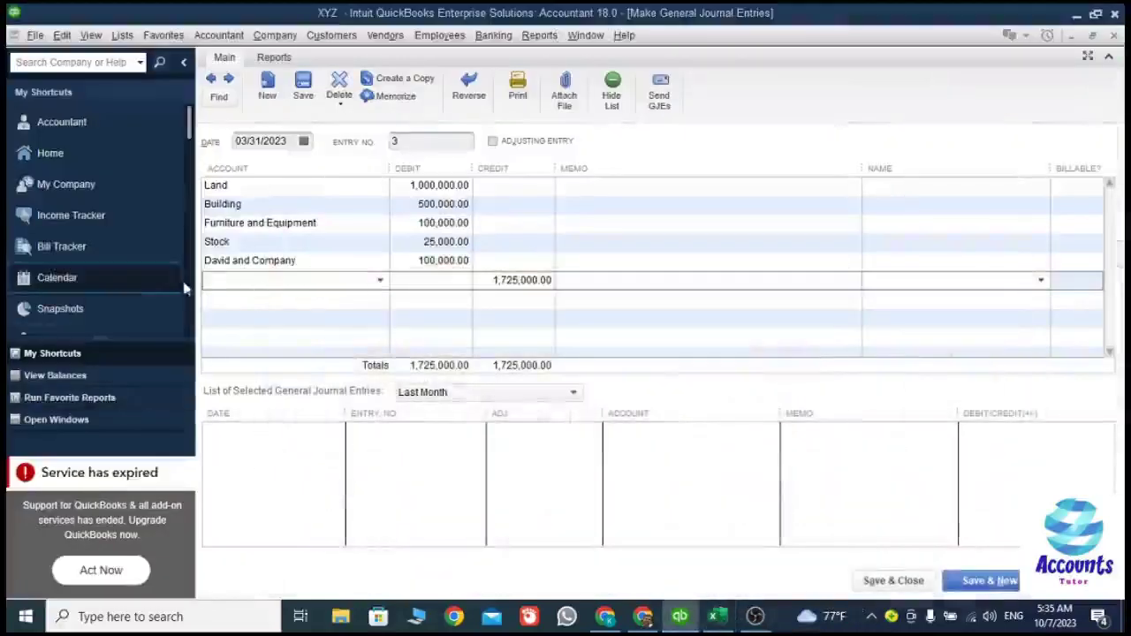
type("NSB")
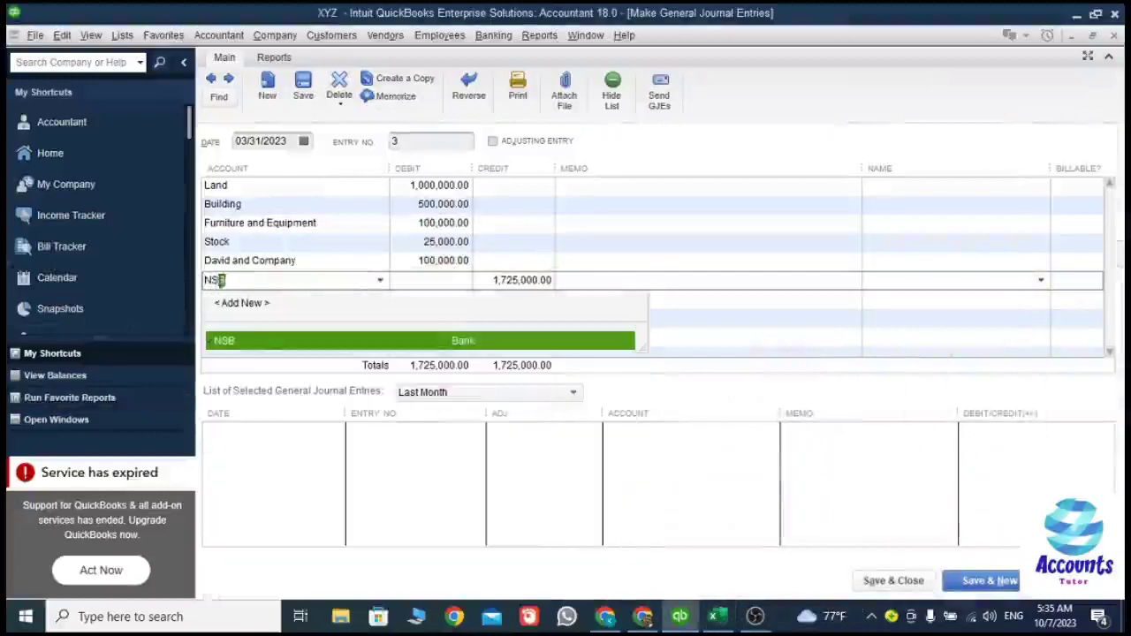
left_click(255, 341)
left_click(454, 279)
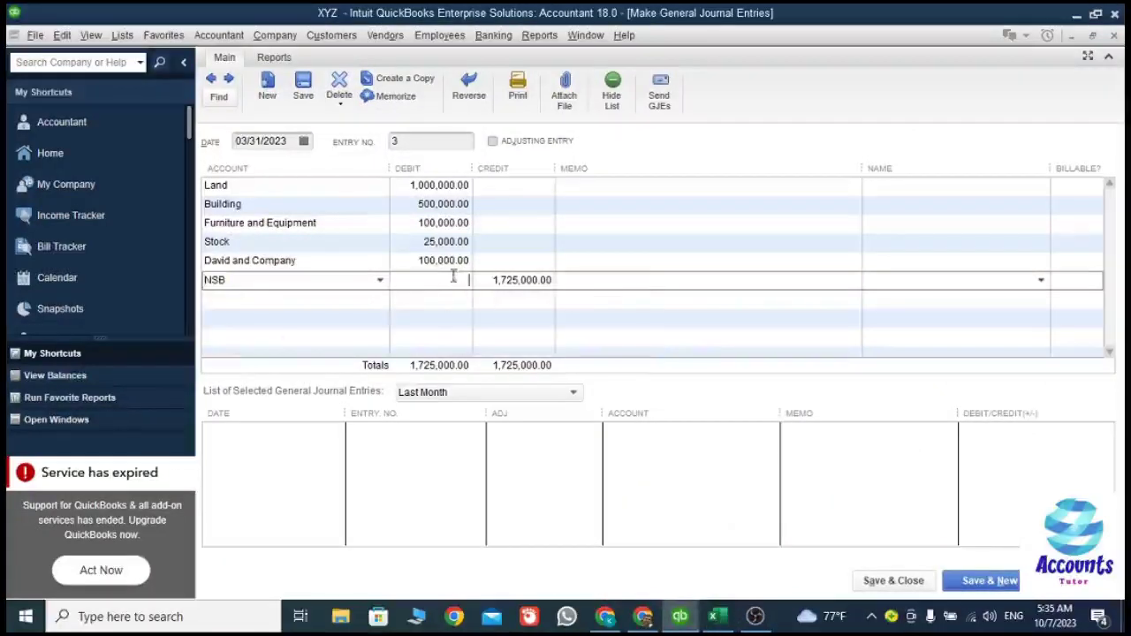
left_click(723, 620)
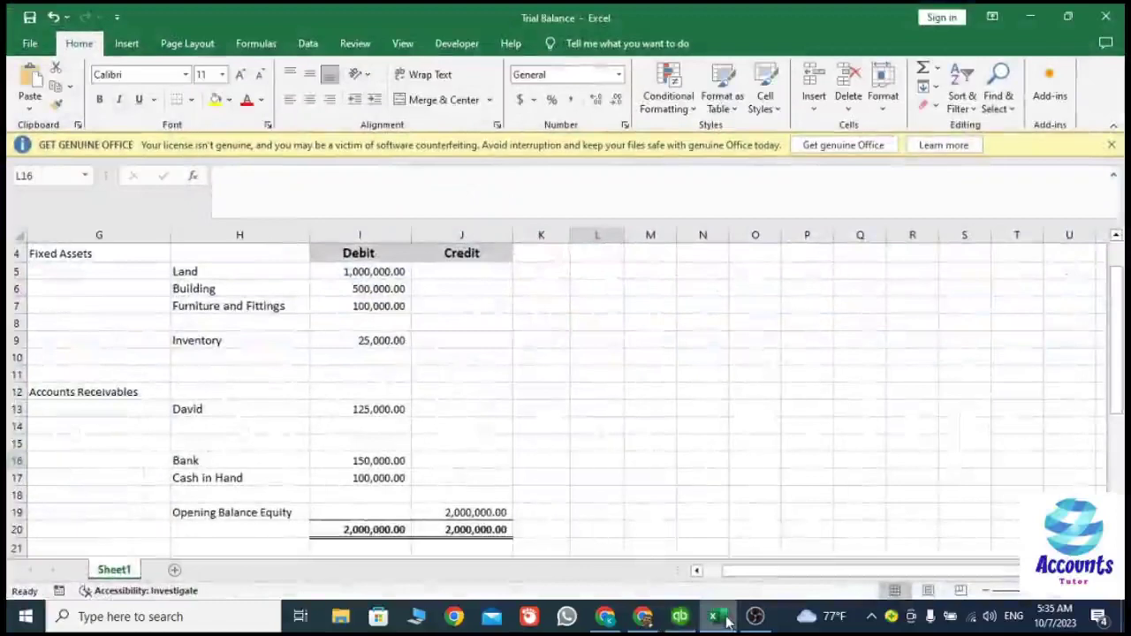
left_click(680, 616)
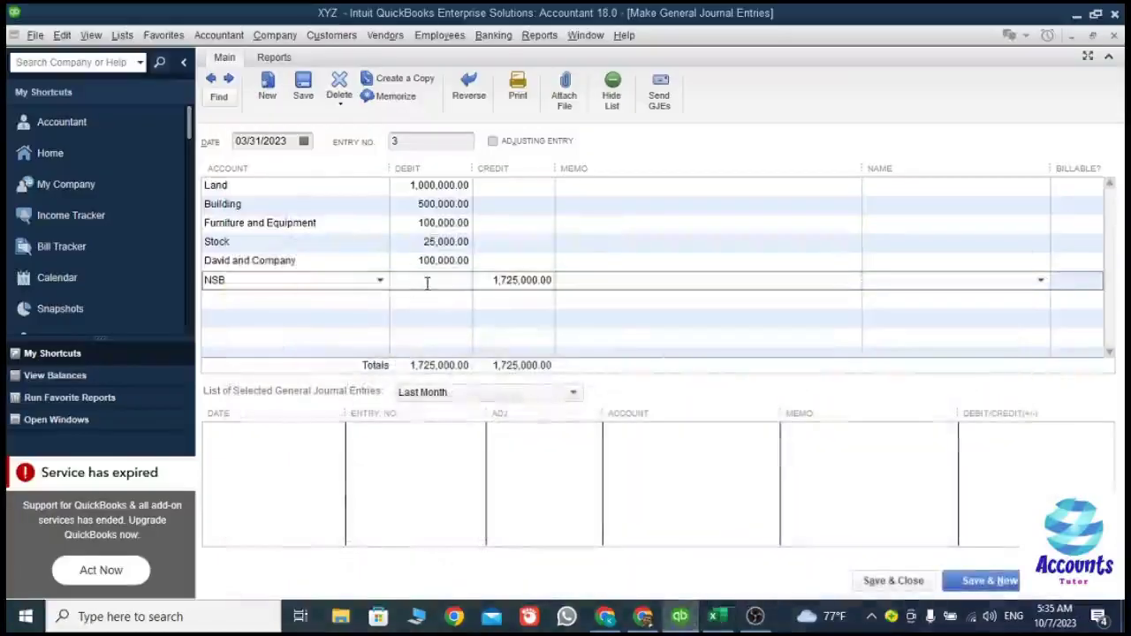
type("150,000")
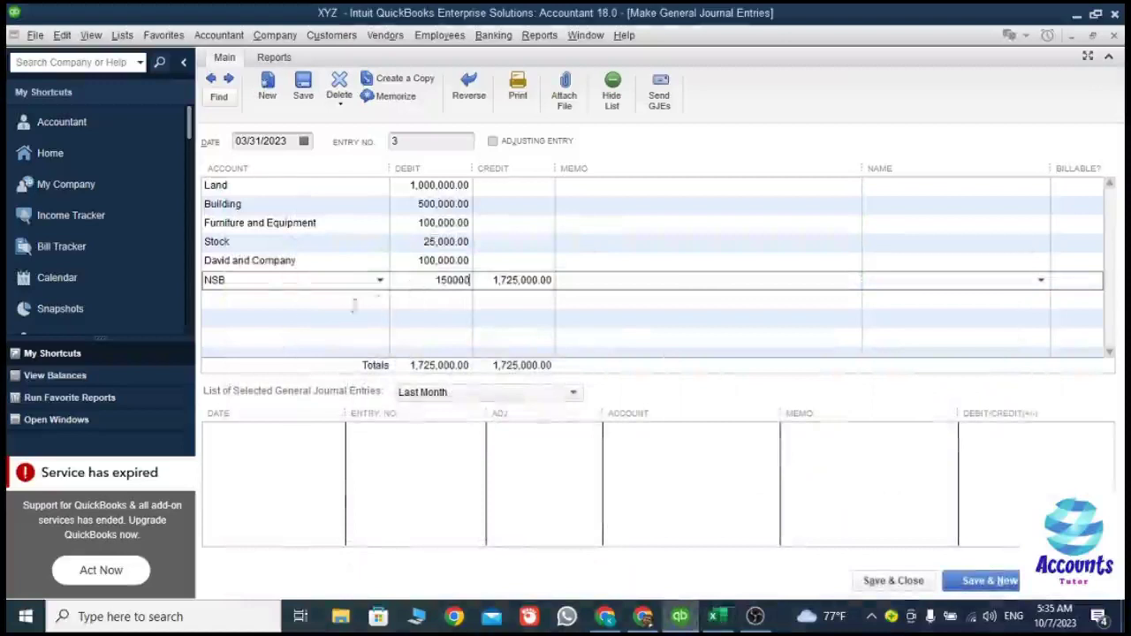
left_click(255, 298)
left_click(714, 621)
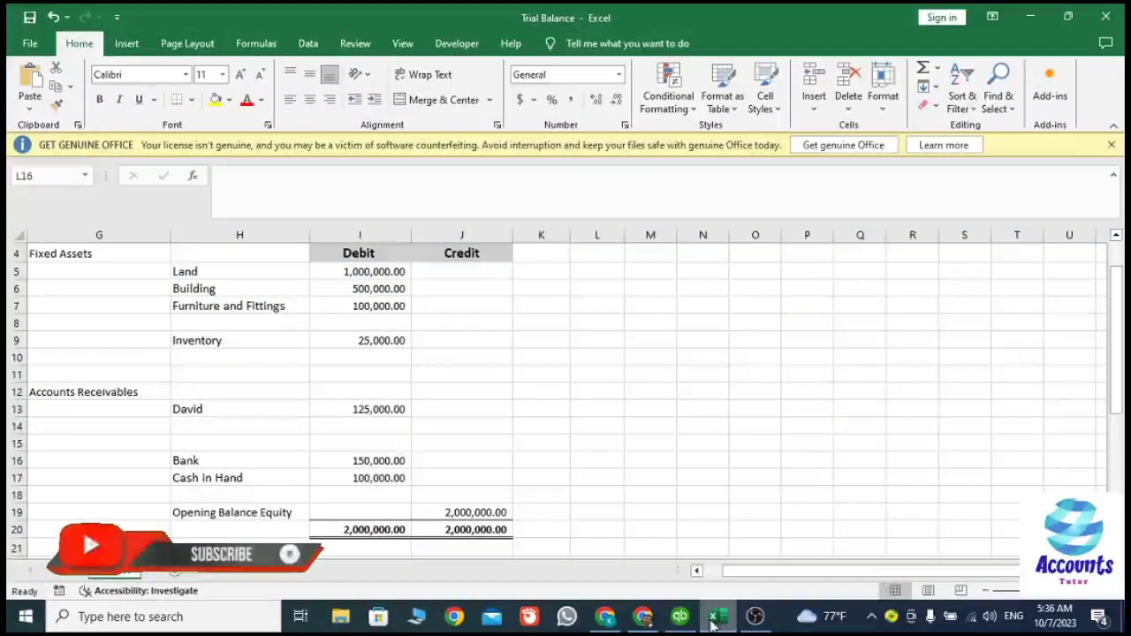
left_click(680, 616)
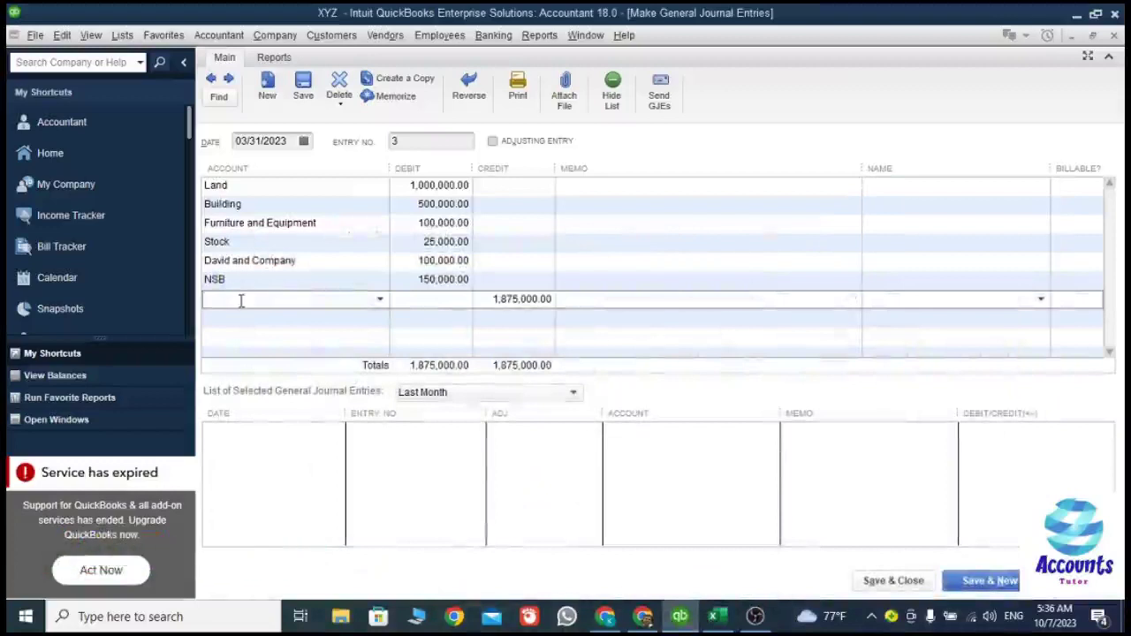
Add a Cash in Hand line with a 100,000 debit.
type("Cash in Hand")
left_click(246, 361)
left_click(425, 295)
type("00,000.00")
key("Down")
key("Up")
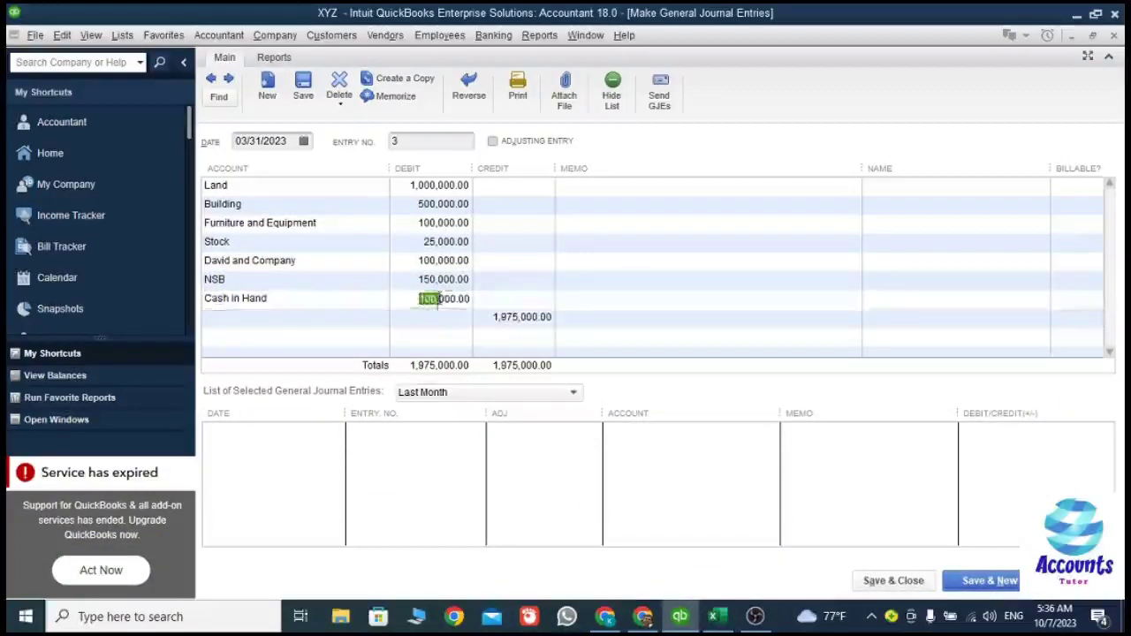
After comparing with Excel, change the David and Company debit to 125,000.00.
key("alt+Tab")
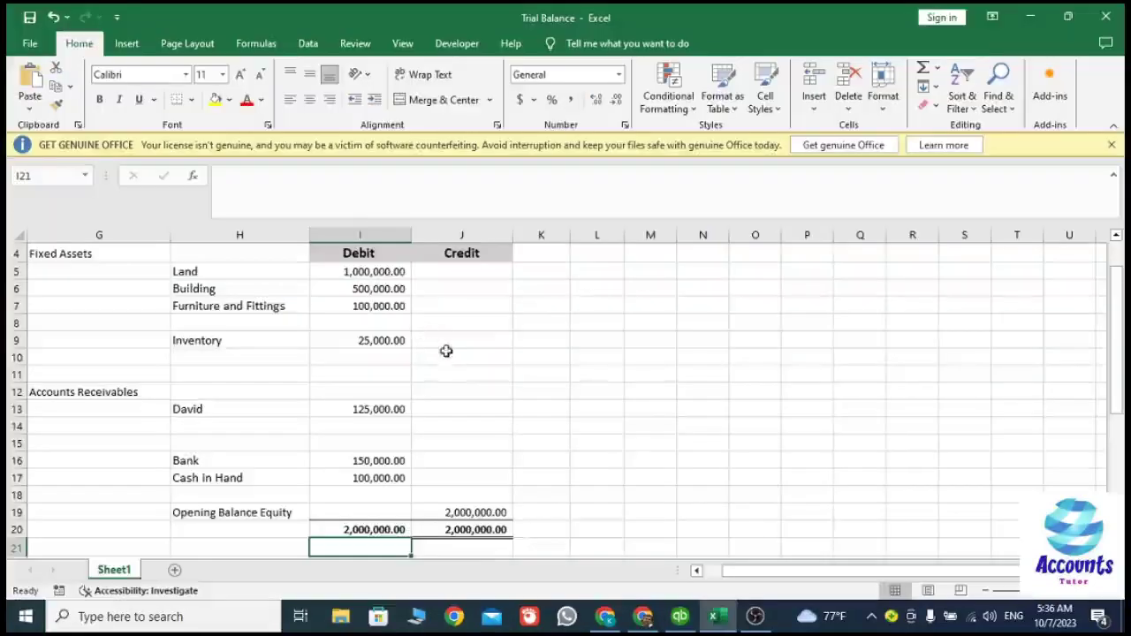
left_click(678, 618)
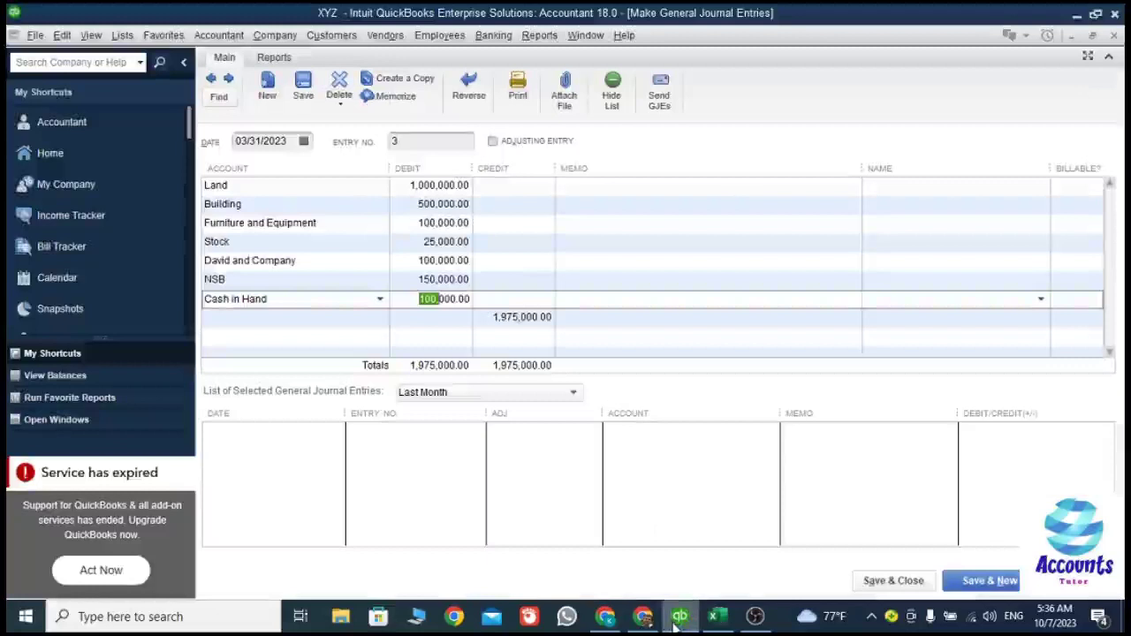
left_click(678, 619)
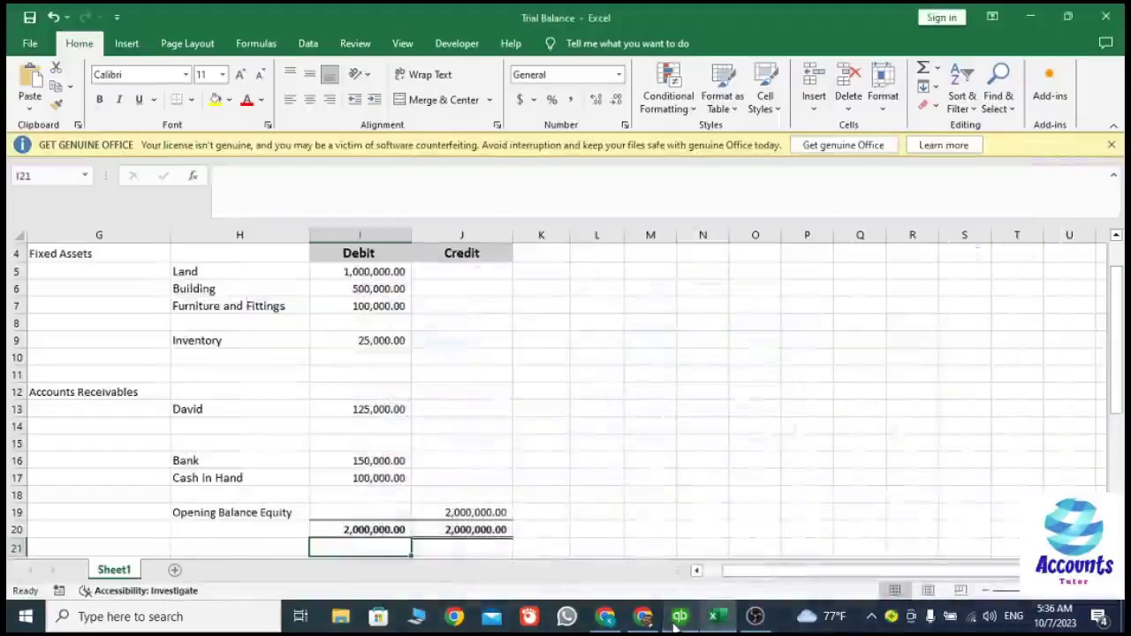
left_click(678, 618)
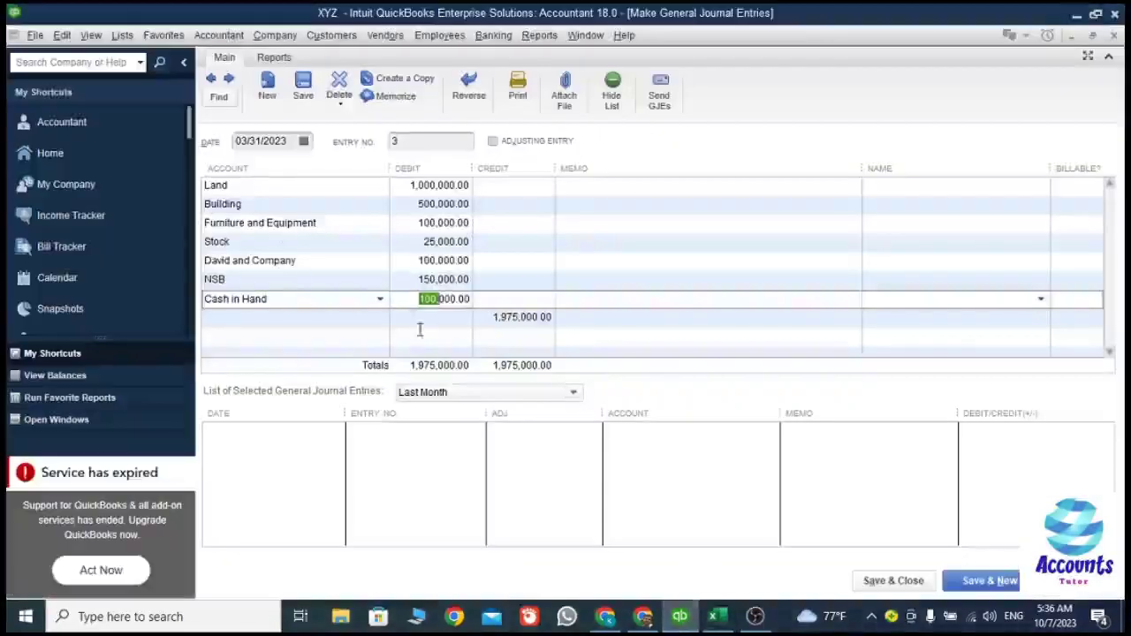
left_click(423, 261)
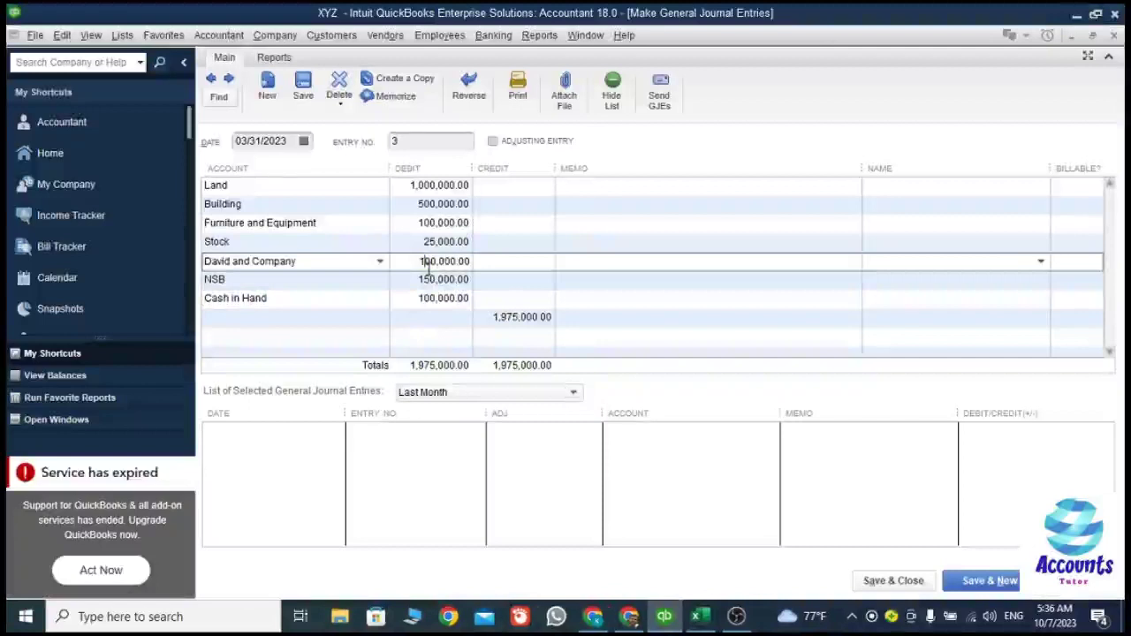
left_click(489, 316)
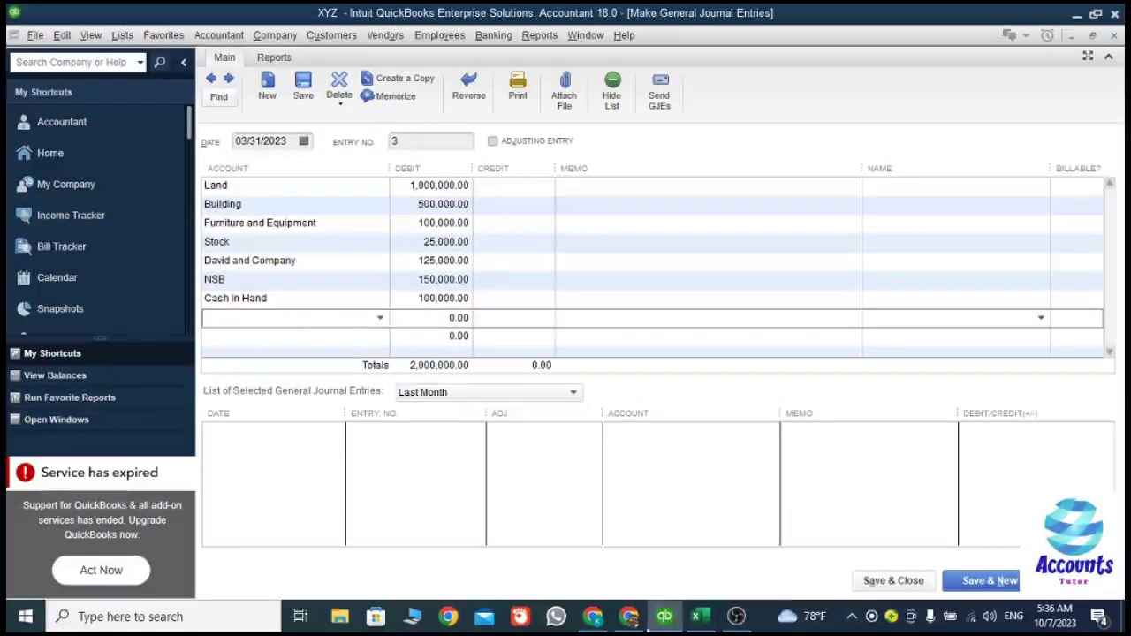
Add an Opening Balance Equity line crediting 2,000,000.00, matching the Excel trial balance row.
left_click(698, 617)
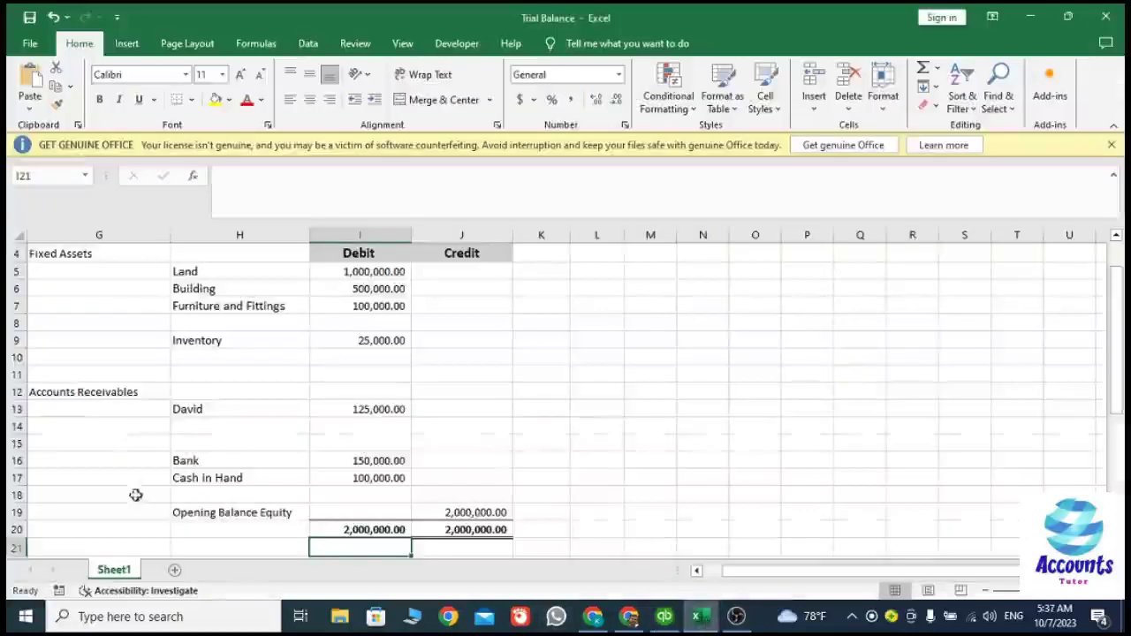
left_click_drag(182, 512, 799, 517)
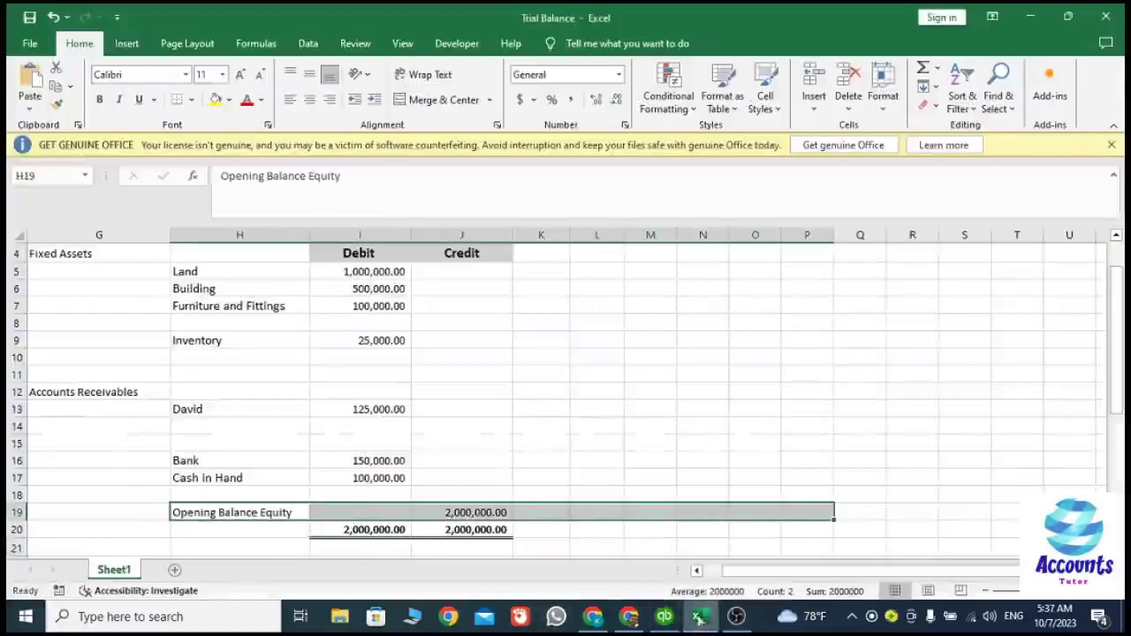
left_click(663, 617)
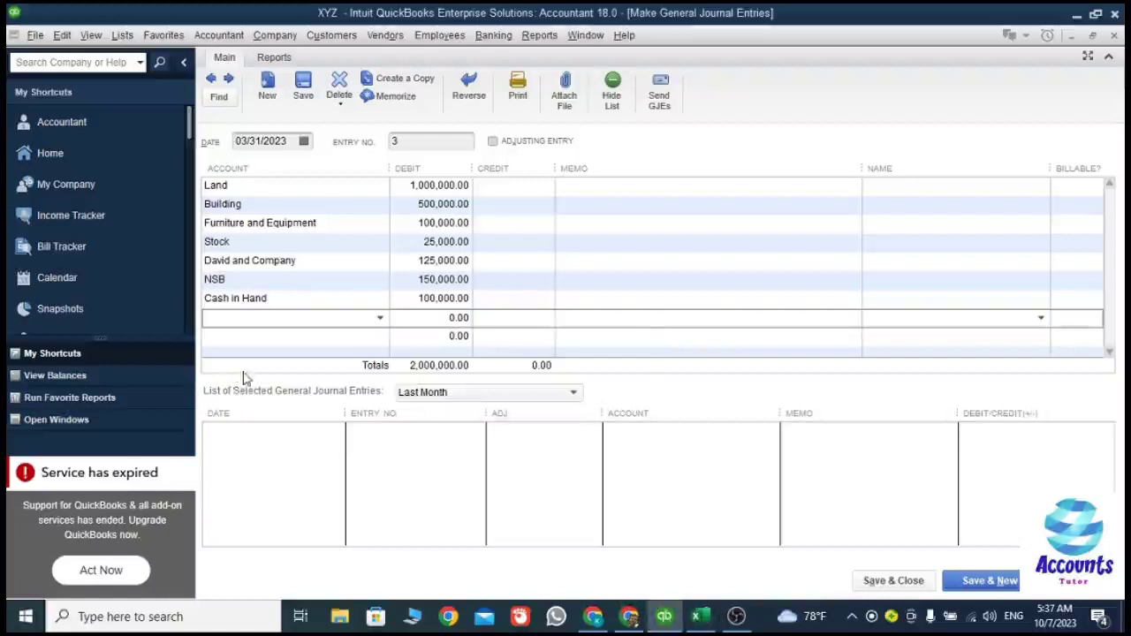
type("op")
left_click(250, 379)
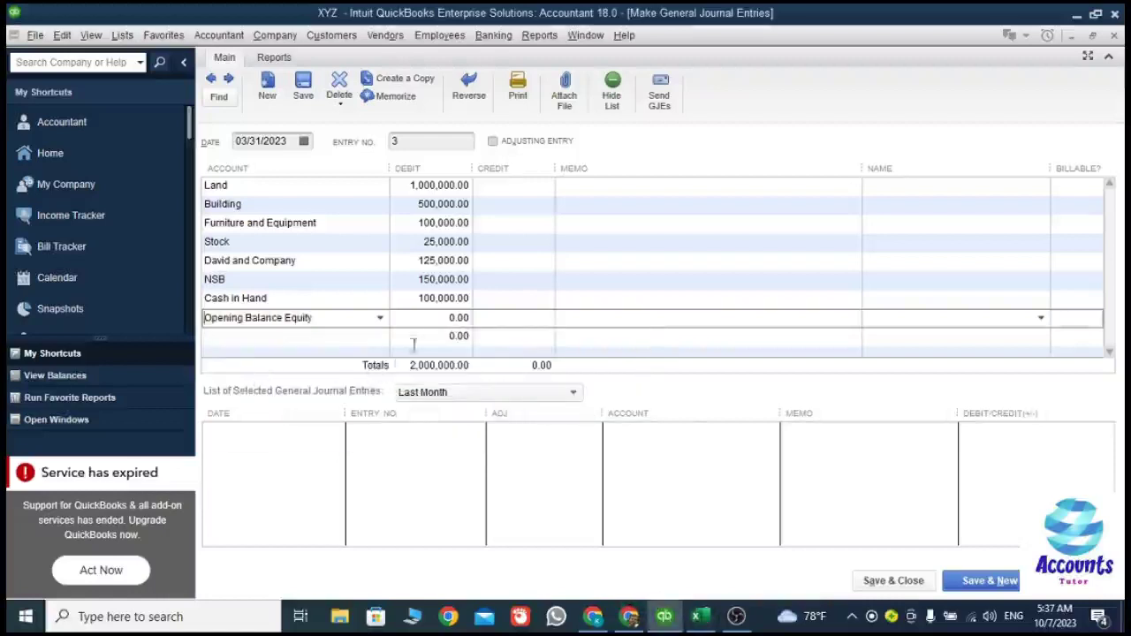
left_click(491, 316)
type("2000000")
left_click(427, 321)
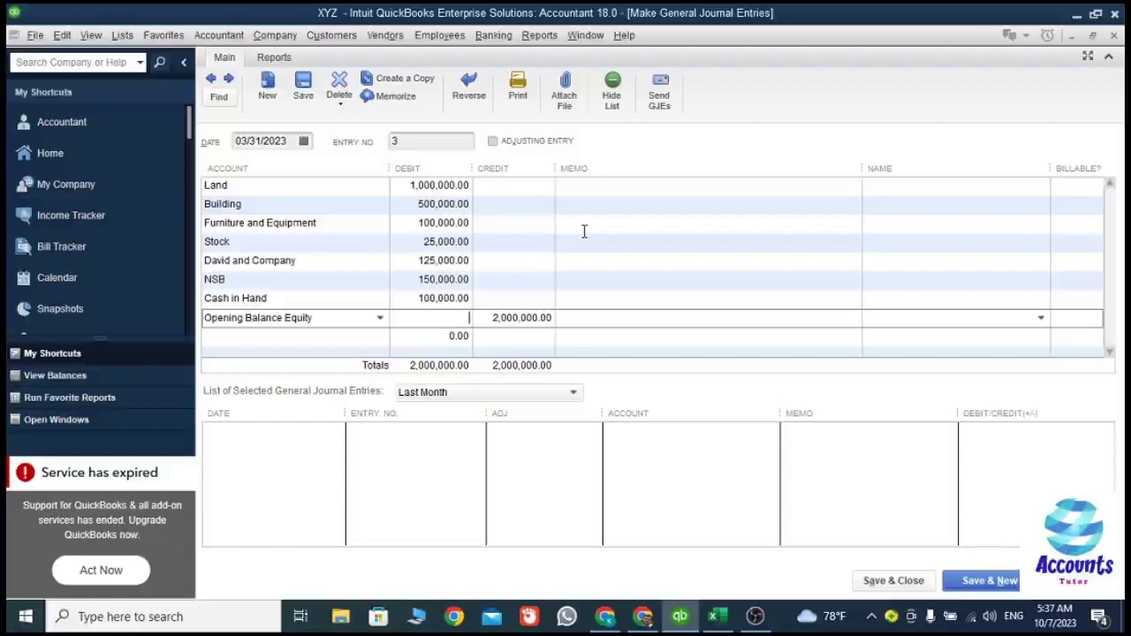
Attempt to save the entry, accepting the back-dating and asset notices until the customer-required warning.
left_click(894, 580)
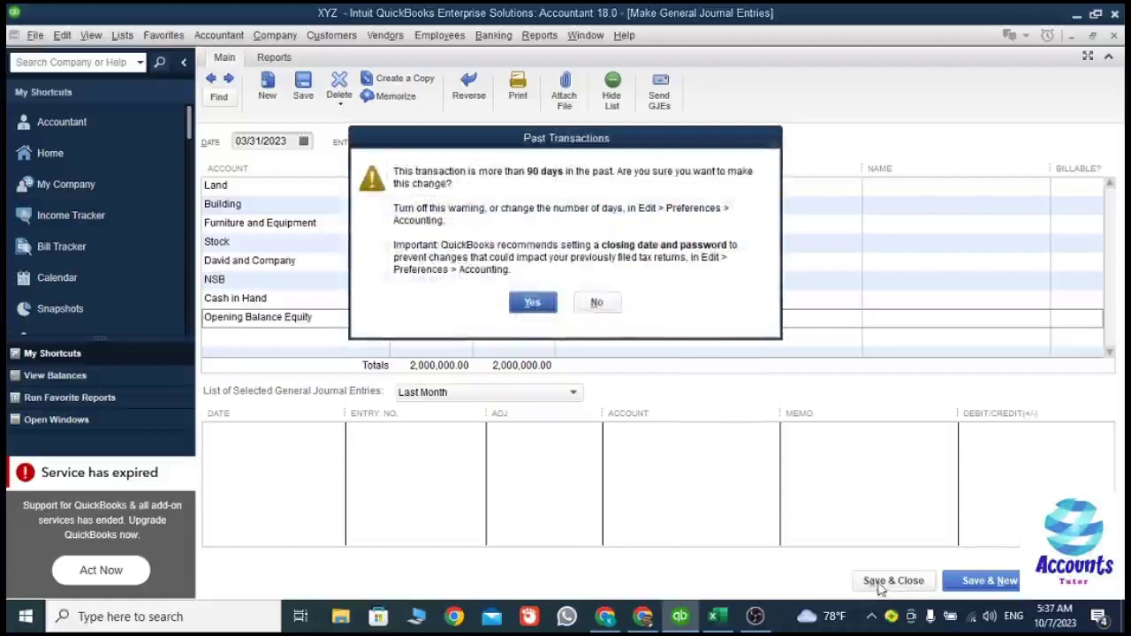
left_click(533, 302)
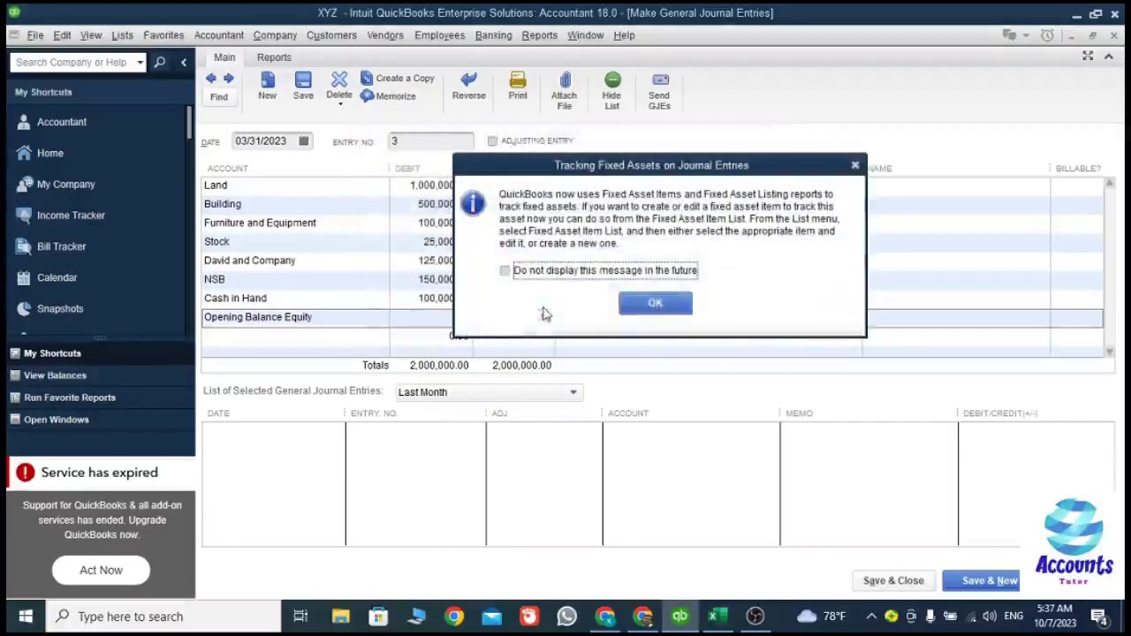
left_click(654, 302)
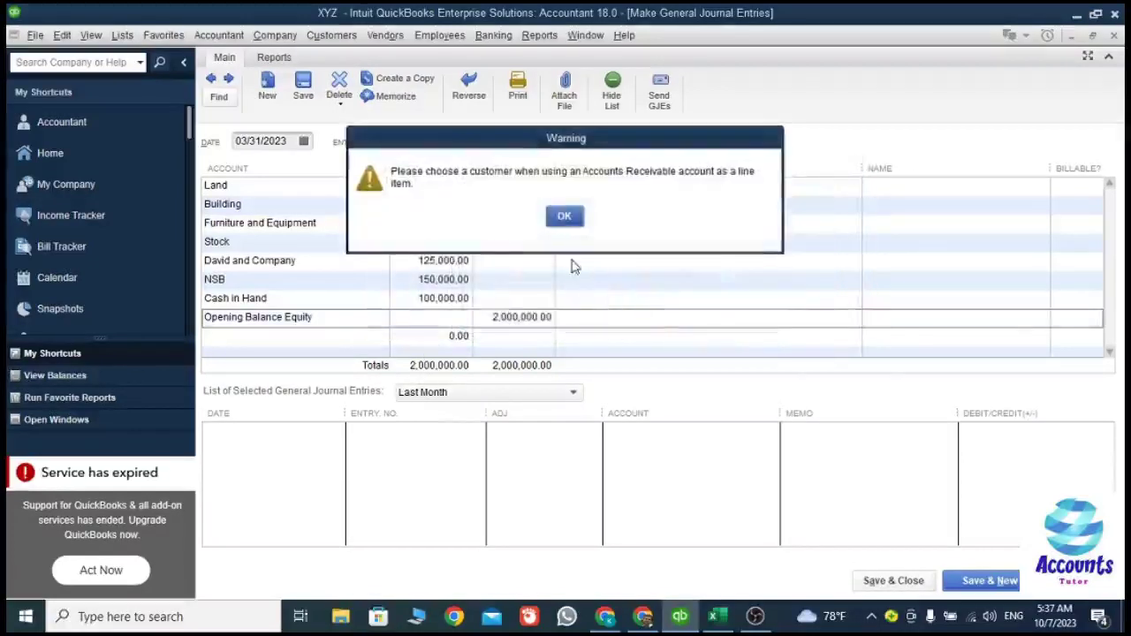
left_click(566, 216)
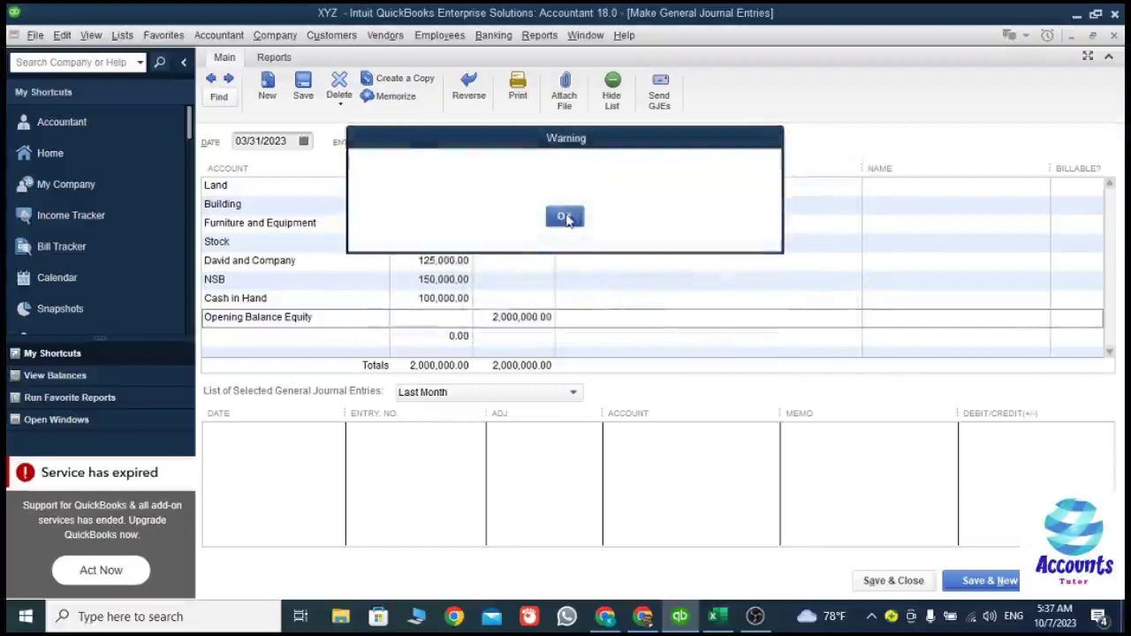
Set customer David on the receivable line and save the entry, confirming the prompts.
left_click(931, 265)
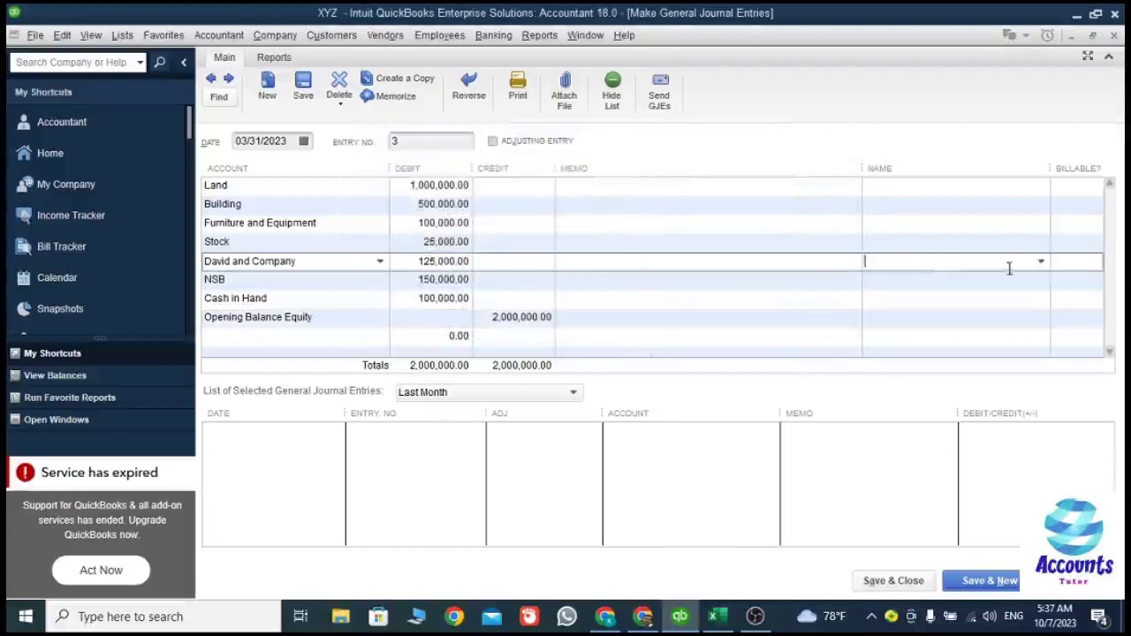
left_click(1041, 261)
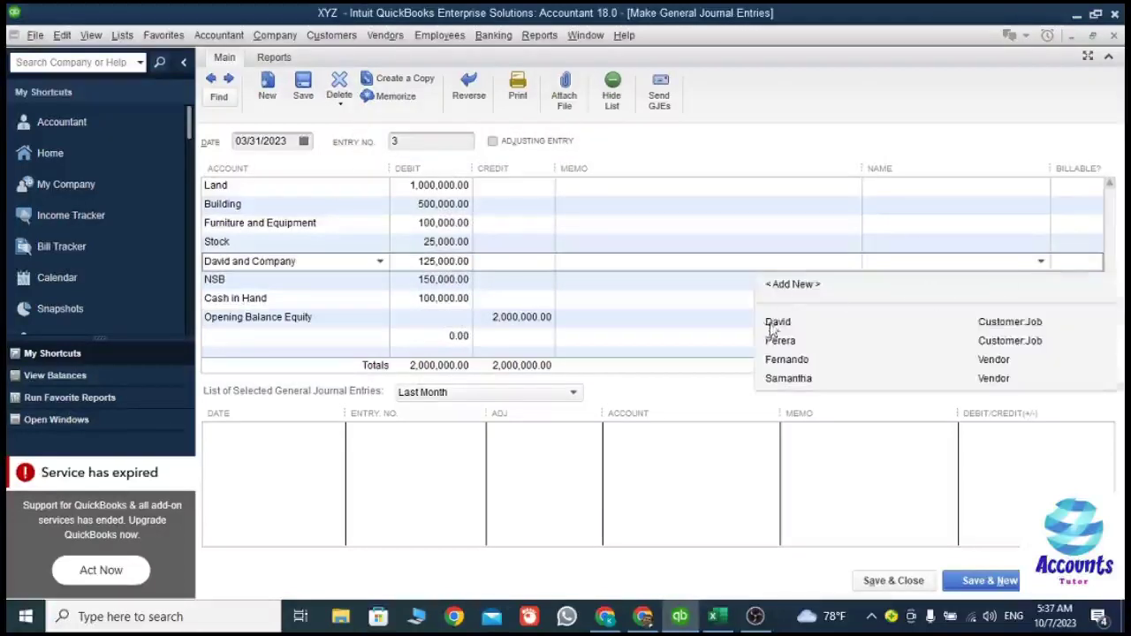
key("Escape")
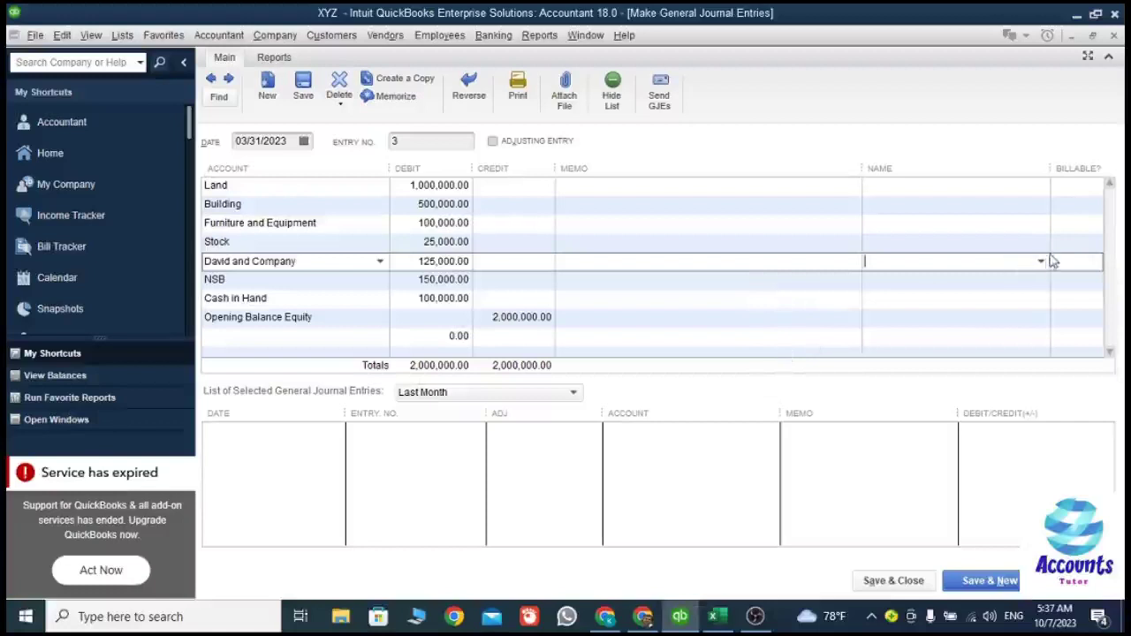
left_click(1045, 262)
left_click(784, 324)
left_click(894, 581)
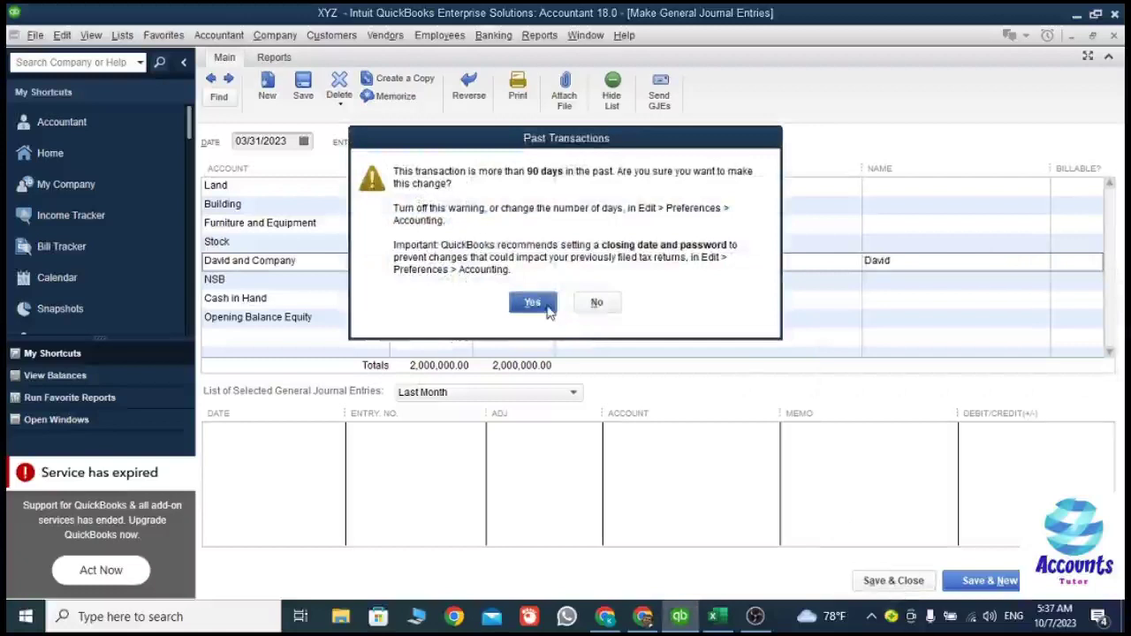
left_click(548, 308)
left_click(632, 301)
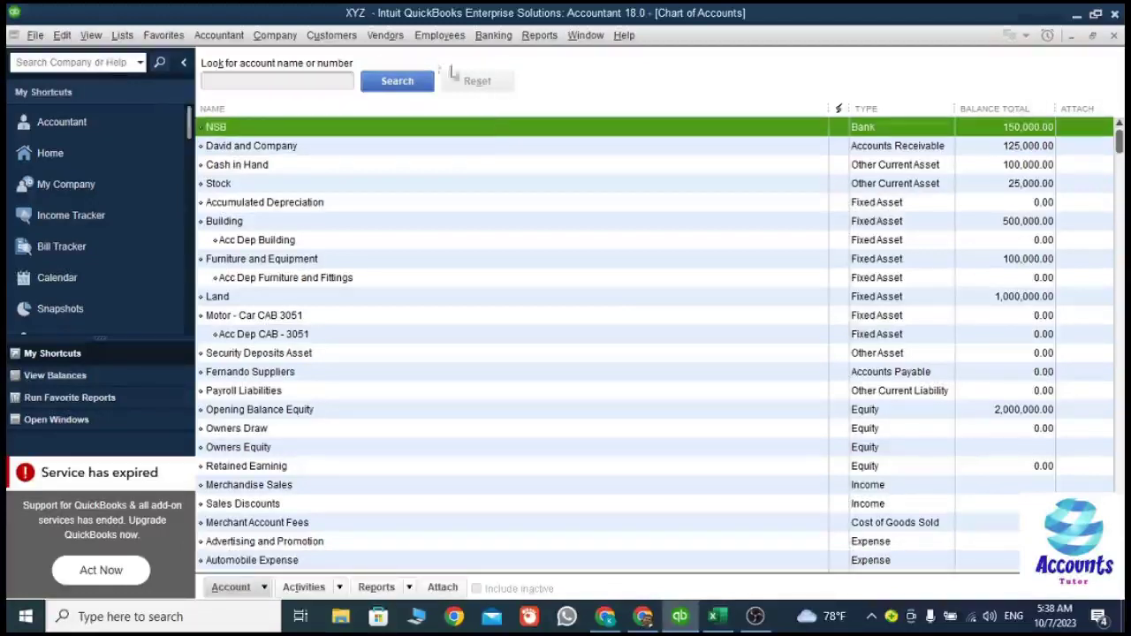
Start general journal entry no. 4 from the Company menu.
left_click(284, 35)
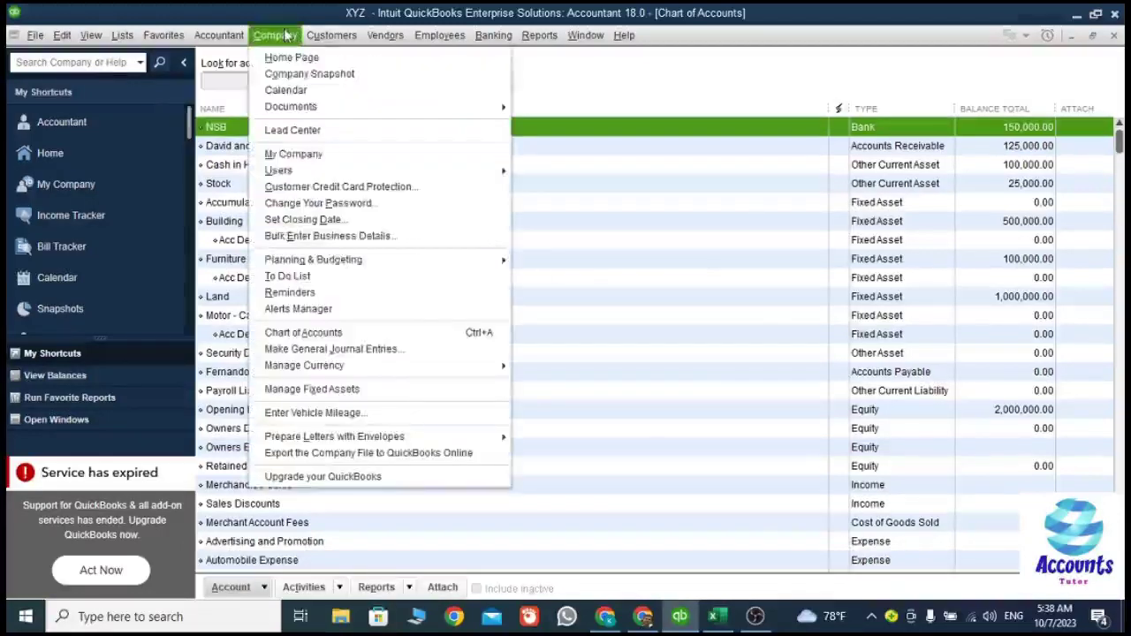
left_click(296, 351)
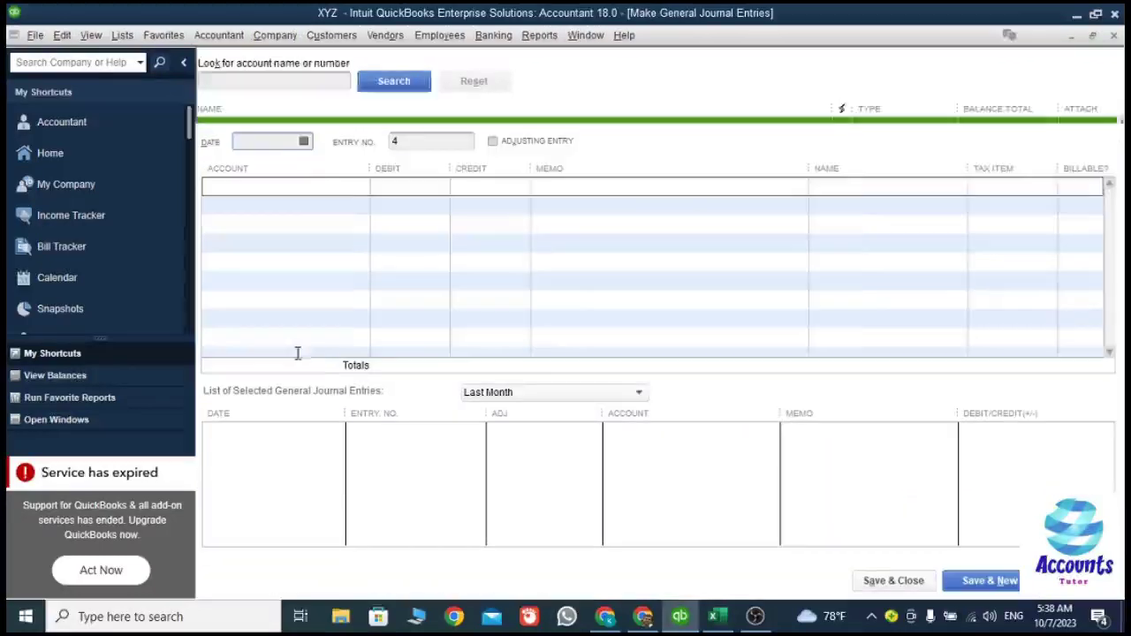
Switch to Excel and scroll down to the second trial balance table.
left_click(303, 186)
left_click(716, 617)
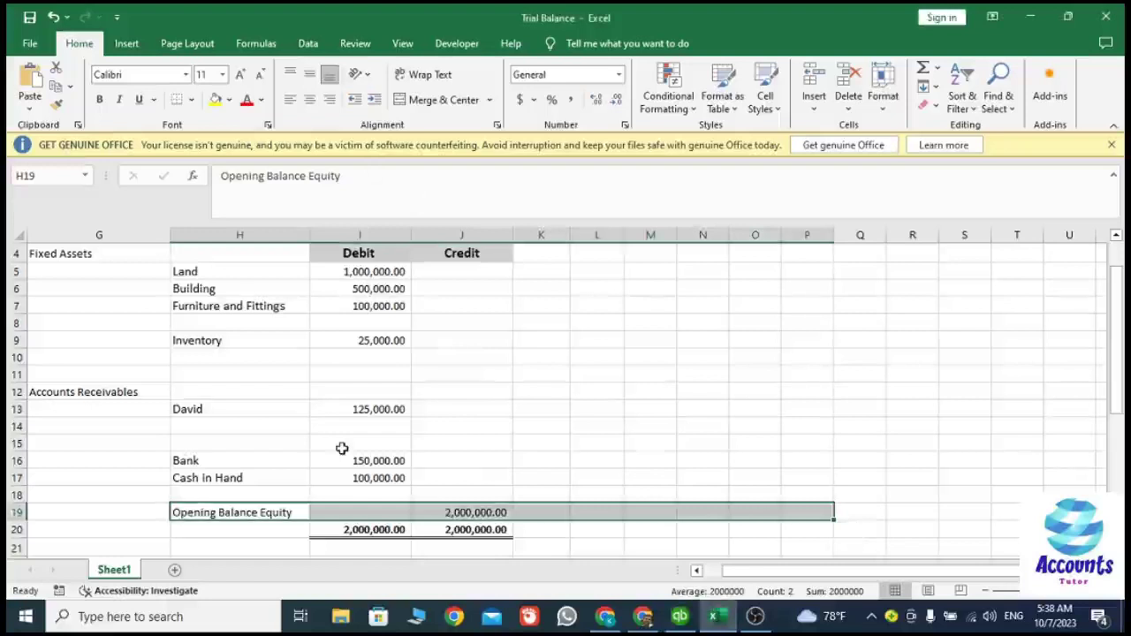
scroll(345, 452, "down", 5)
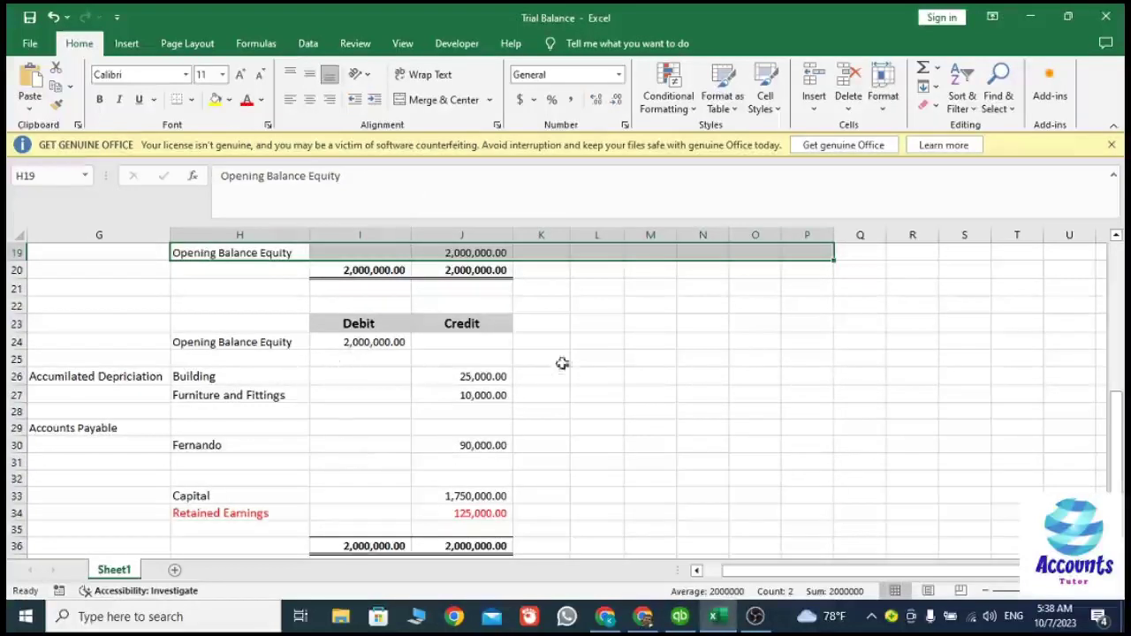
Debit Opening Balance Equity 2,000,000.00 on the journal entry's first line.
left_click(680, 615)
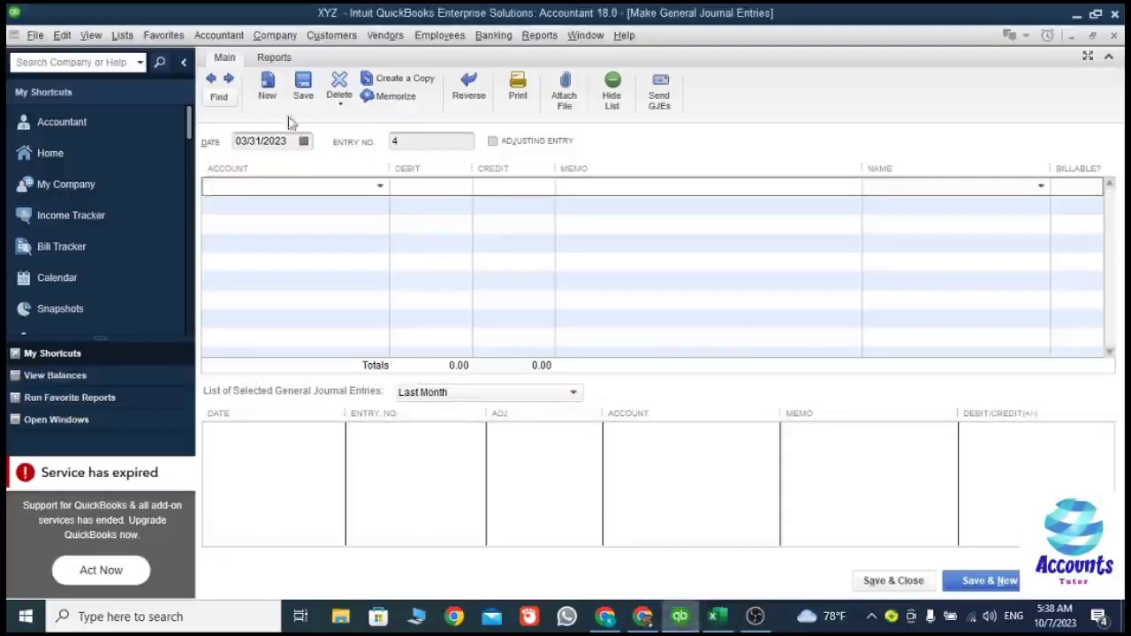
type("Opening Balance Equity")
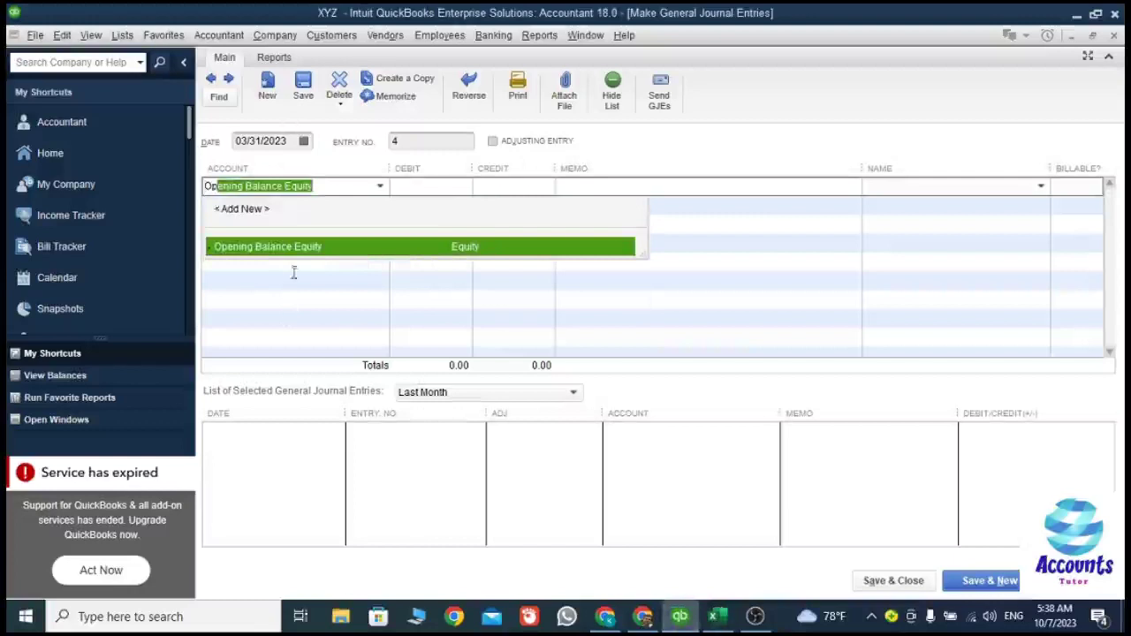
left_click(299, 254)
type("2,0")
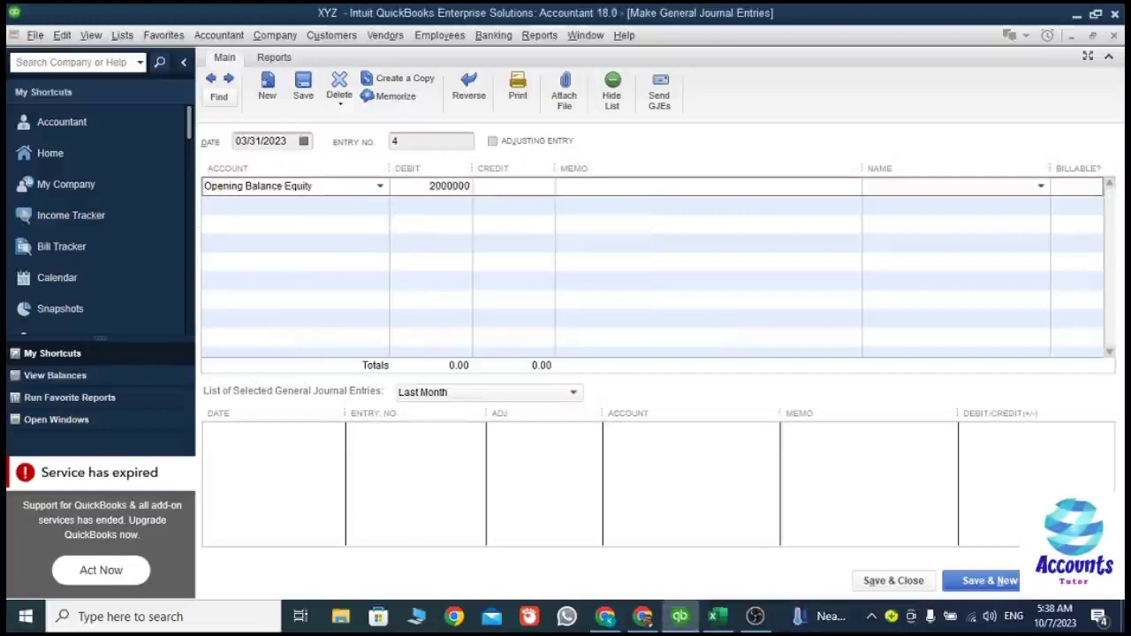
type("00,000")
left_click(317, 207)
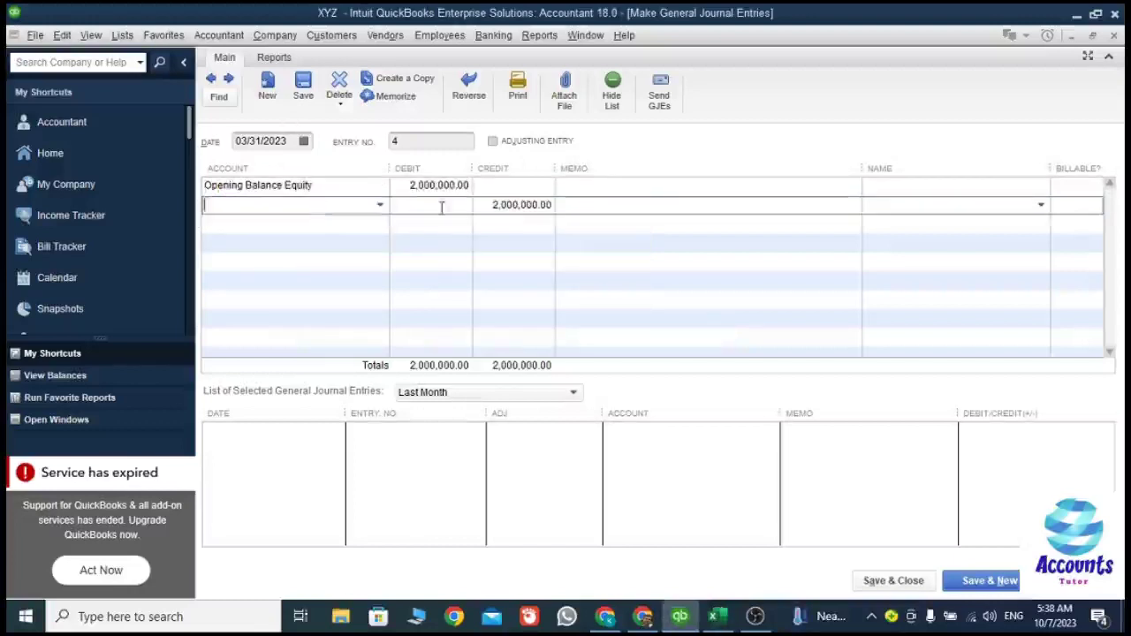
Credit Building:Acc Dep Building 25,000.00 on the second line, checking the trial balance figure.
left_click(718, 616)
left_click(718, 616)
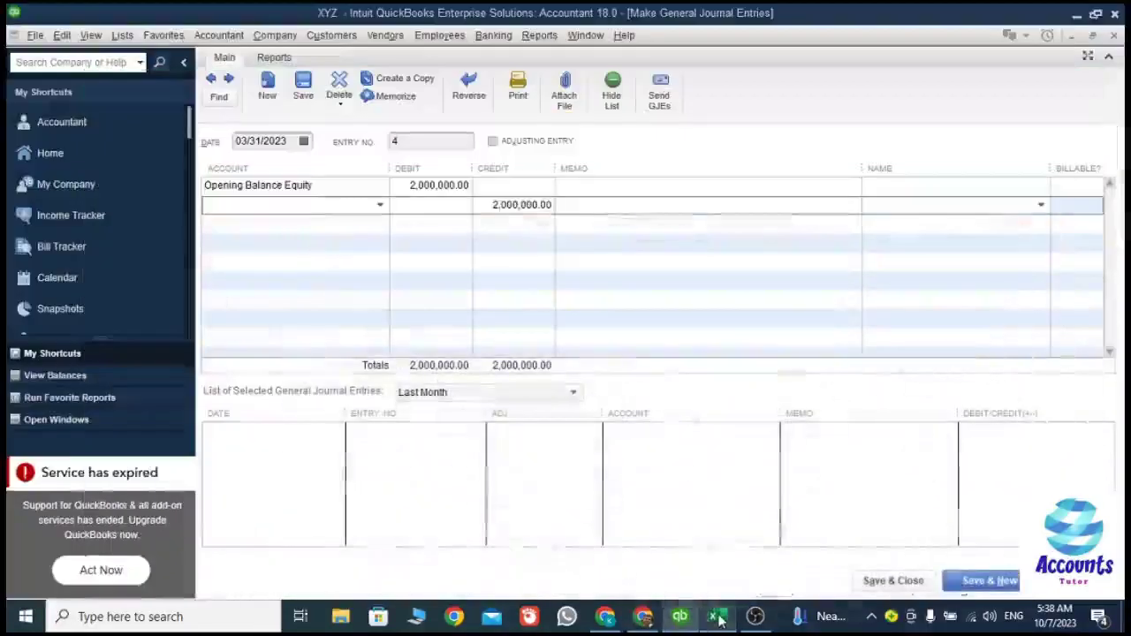
type("bu")
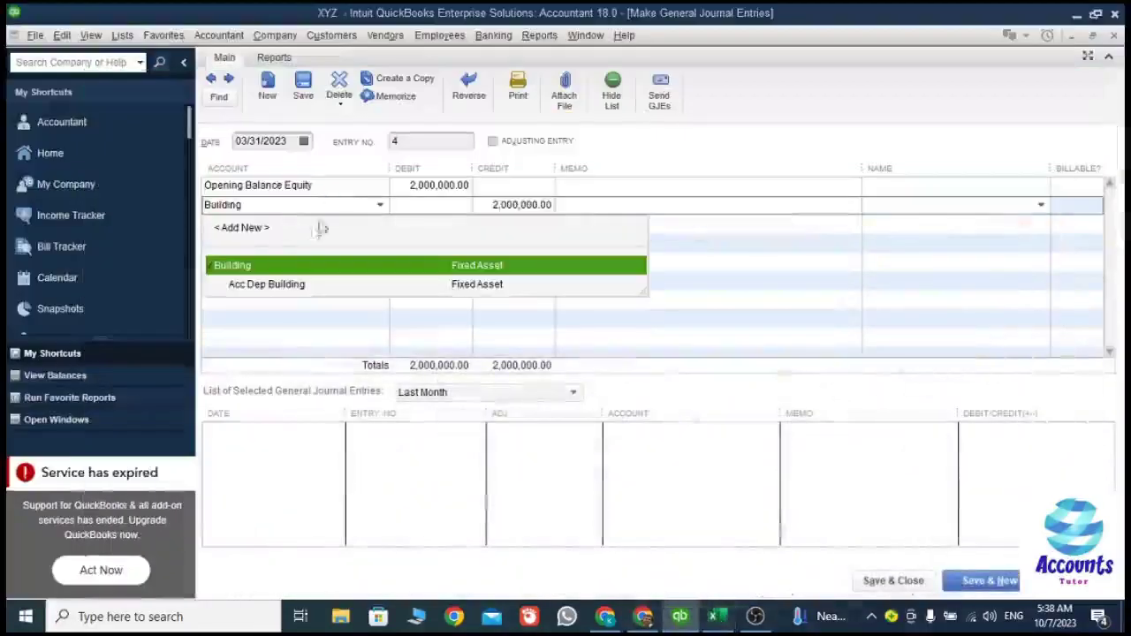
left_click(261, 284)
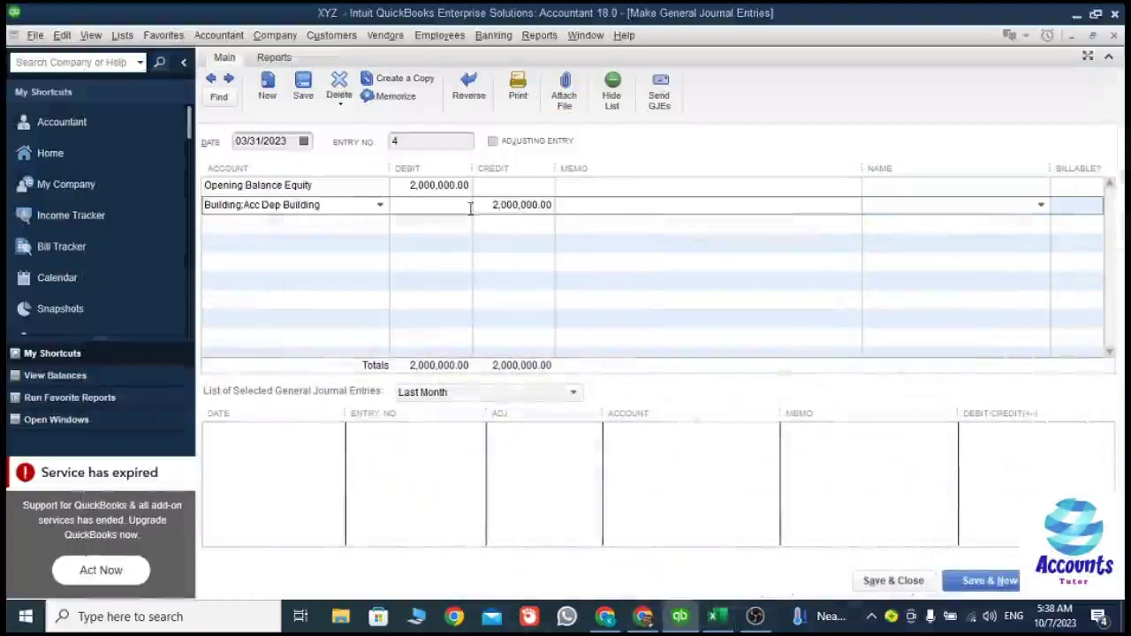
left_click(513, 206)
left_click(716, 619)
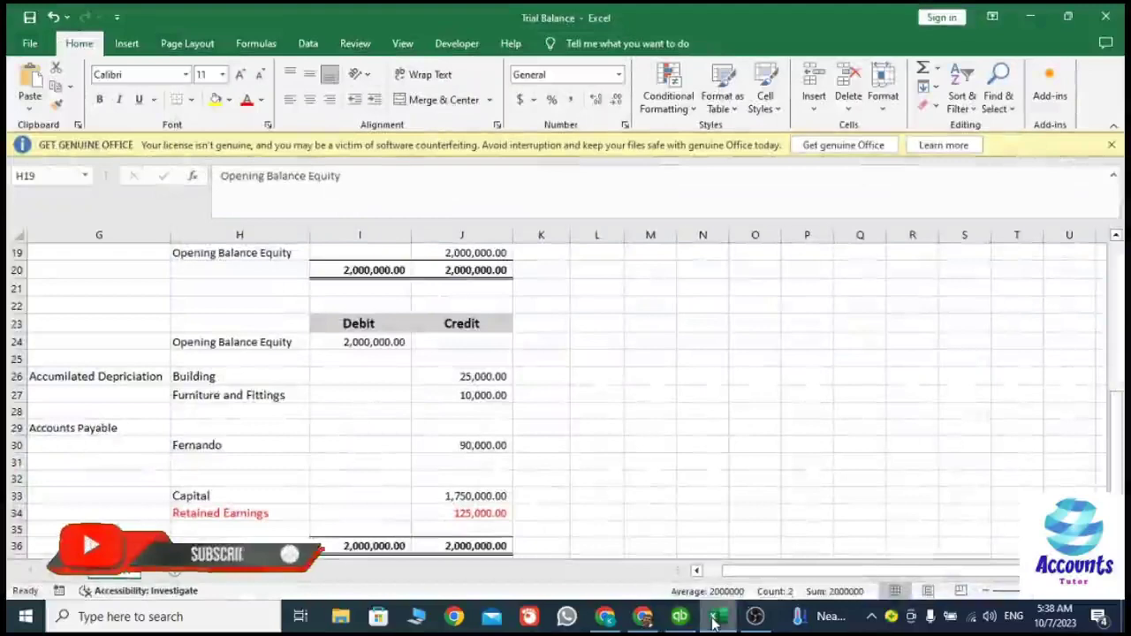
left_click(715, 618)
left_click(497, 204)
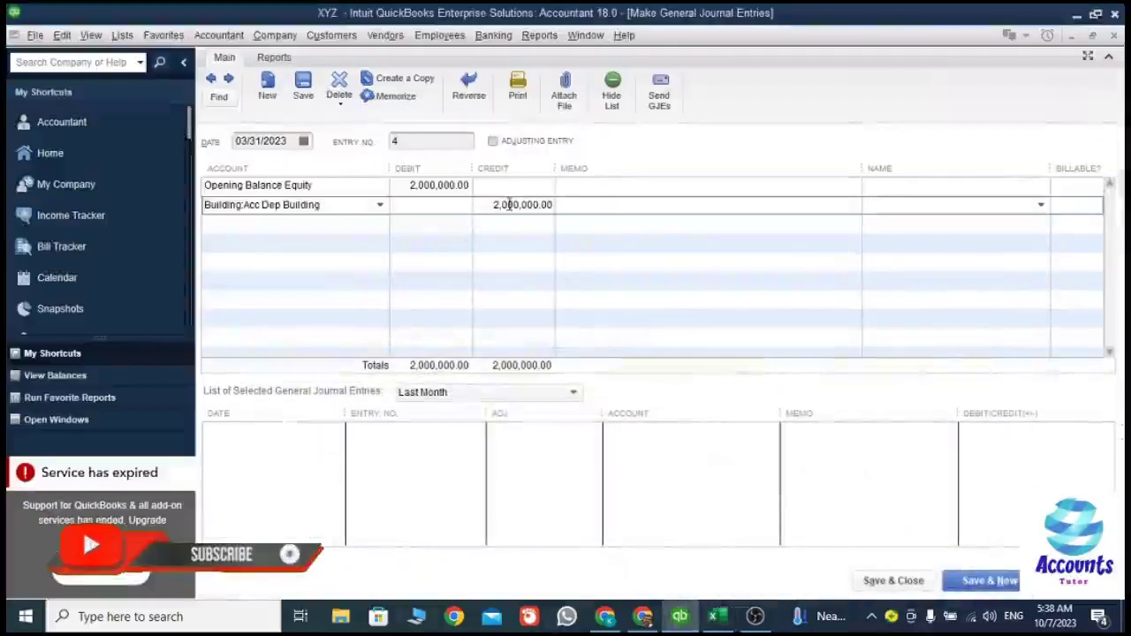
double_click(488, 205)
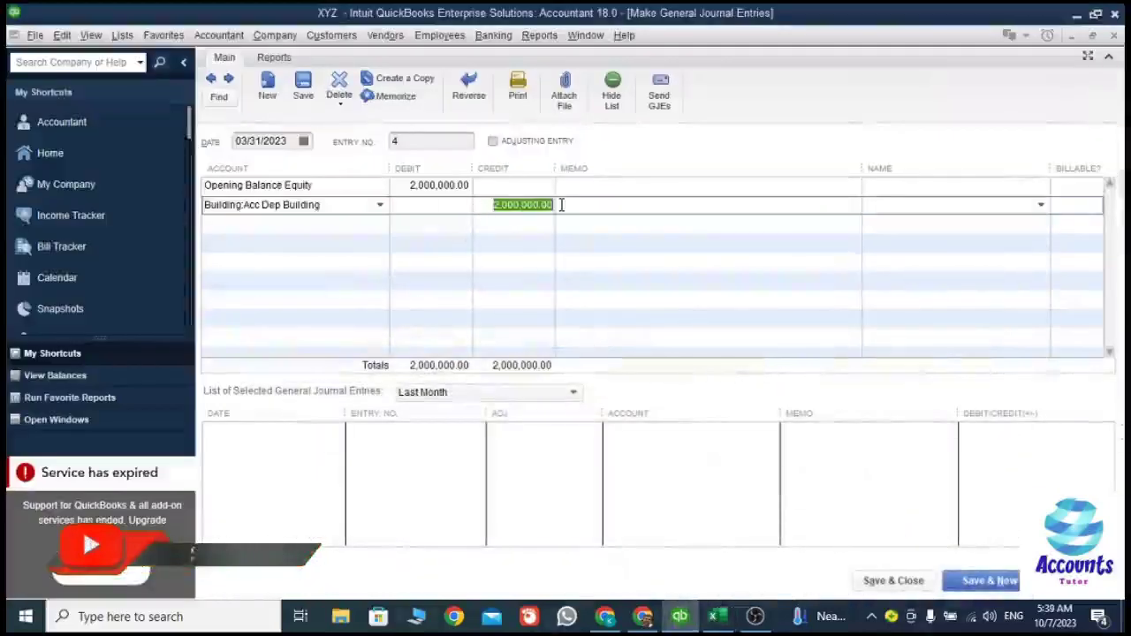
type("25000")
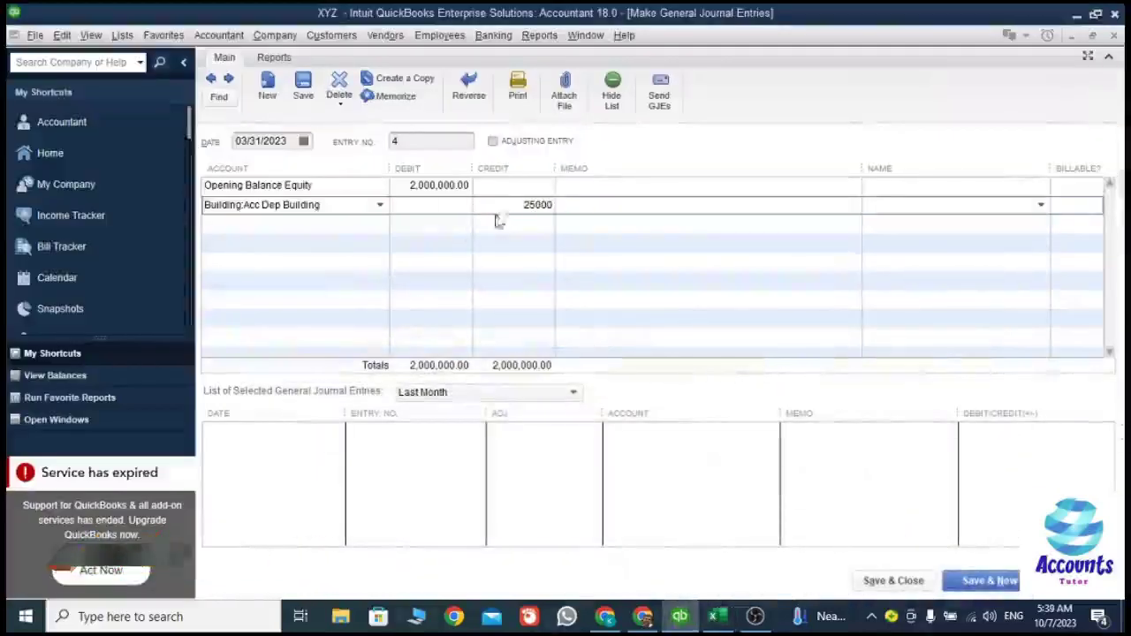
left_click(328, 225)
Credit Acc Dep Furniture and Fittings 10,000.00 on the third line.
left_click(717, 616)
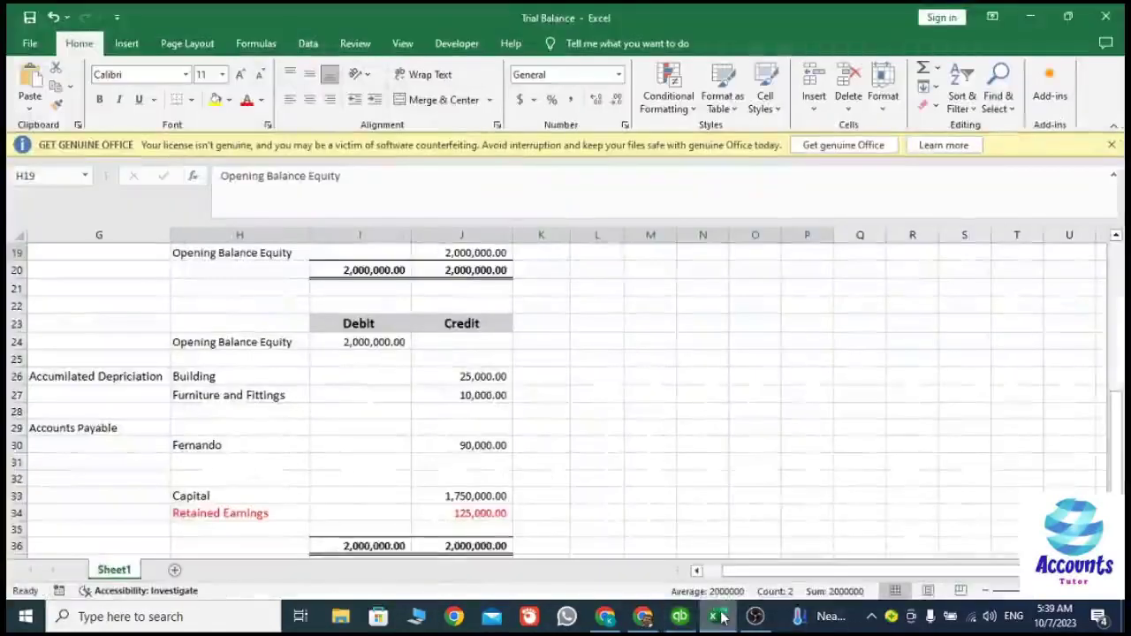
left_click(719, 616)
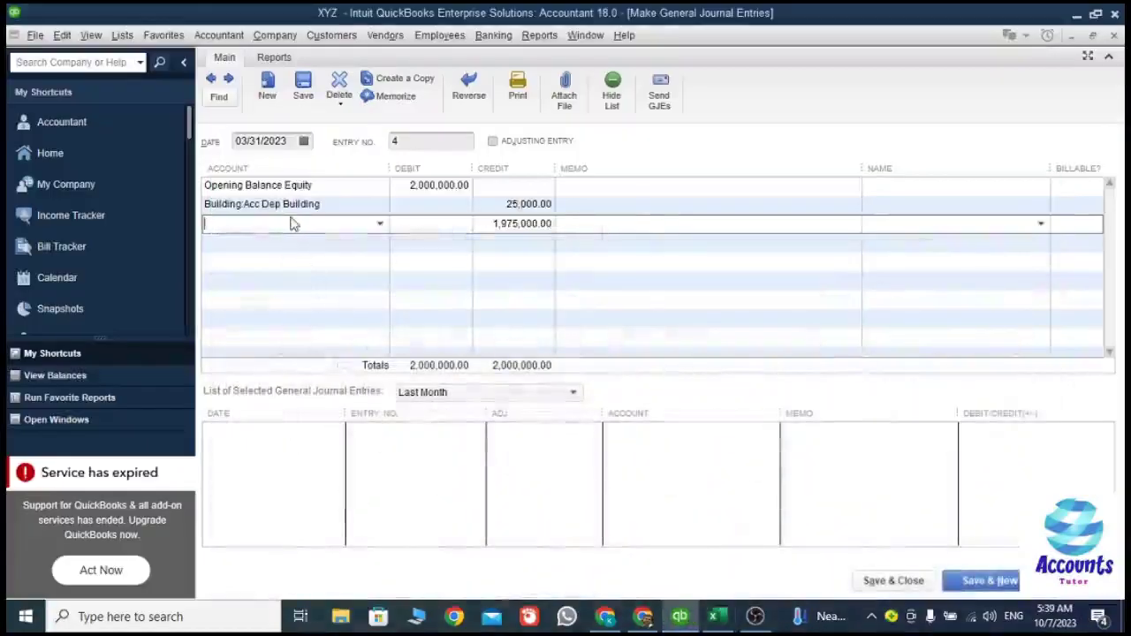
type("fur")
left_click(294, 309)
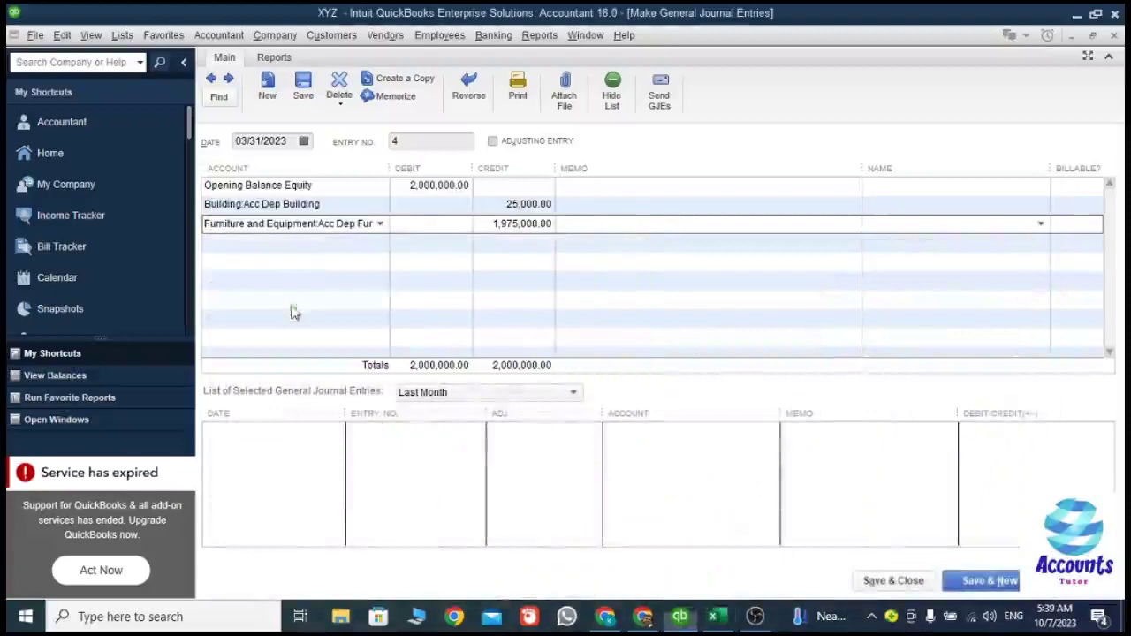
left_click(717, 618)
left_click(718, 618)
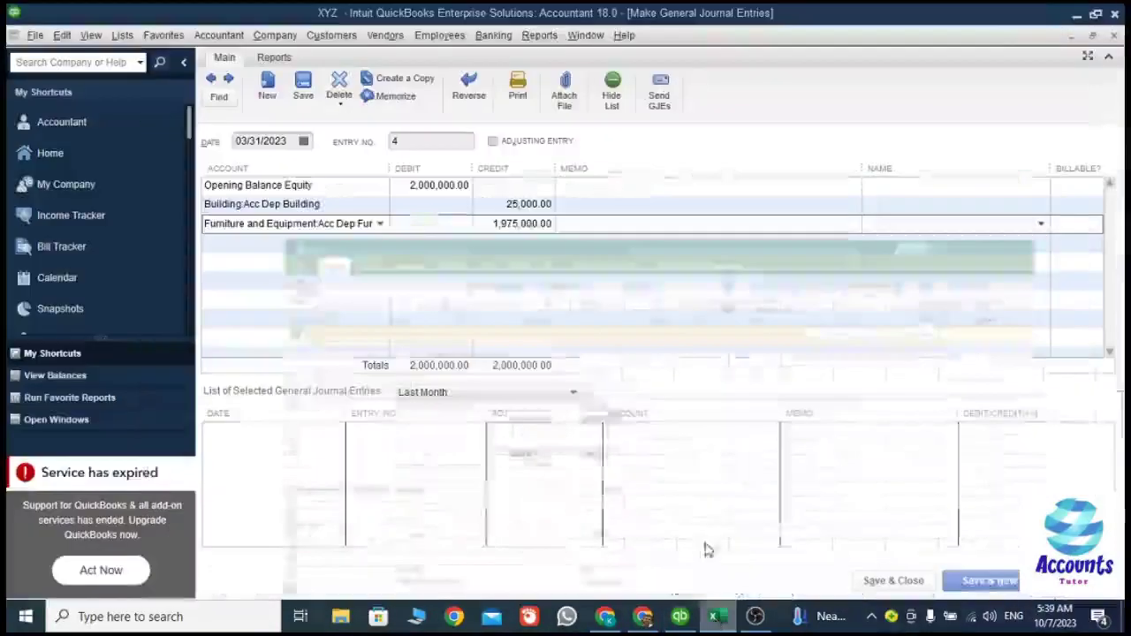
double_click(497, 224)
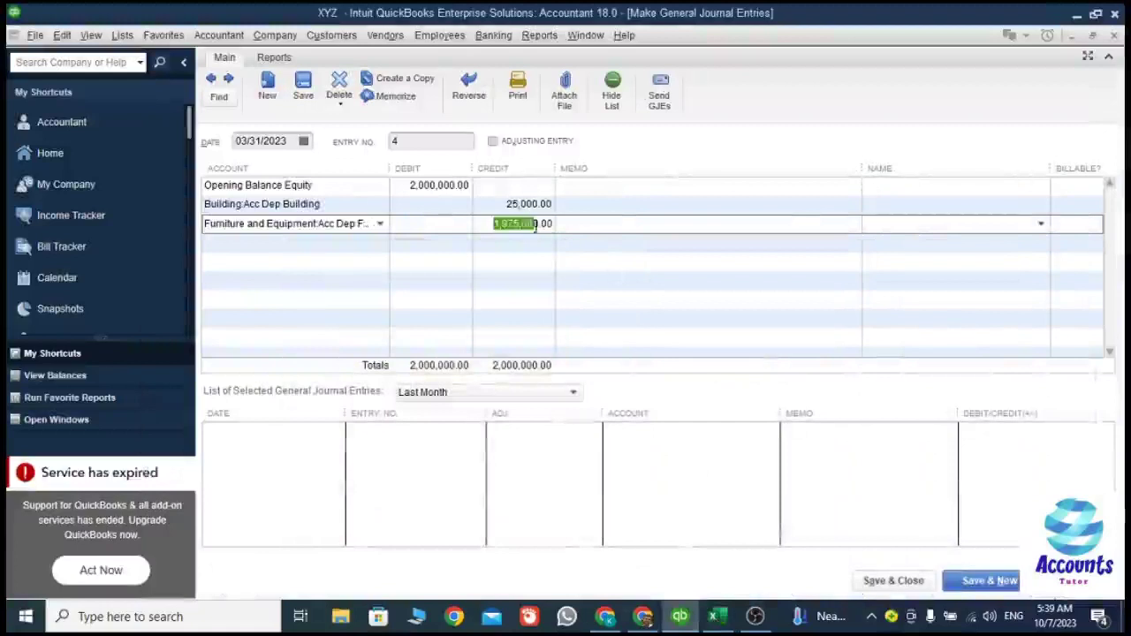
type("10,000")
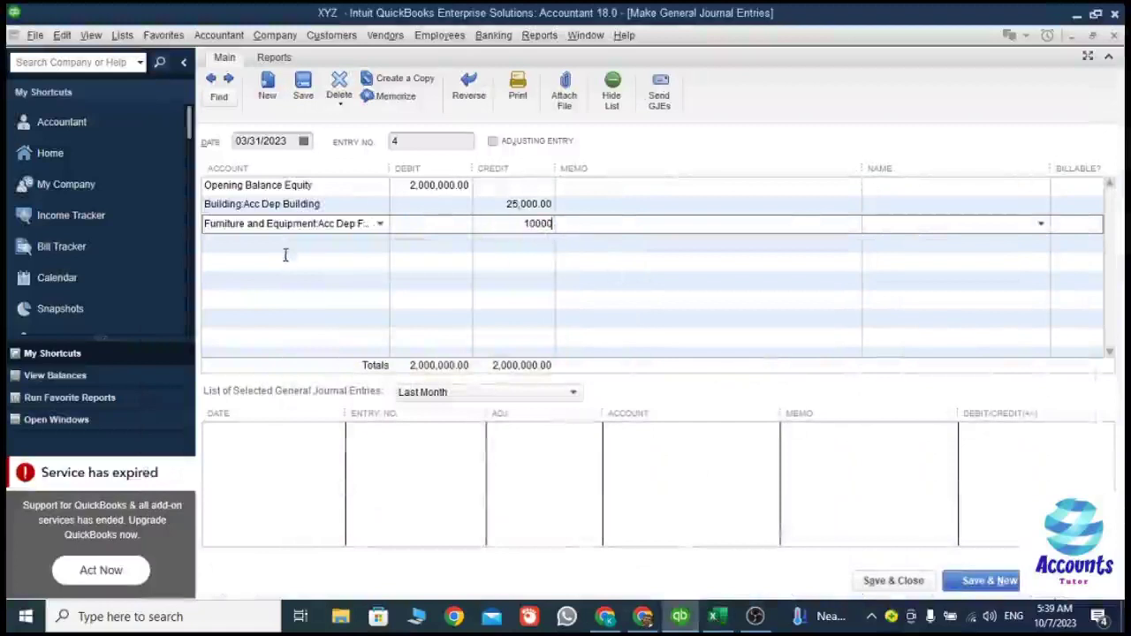
left_click(287, 243)
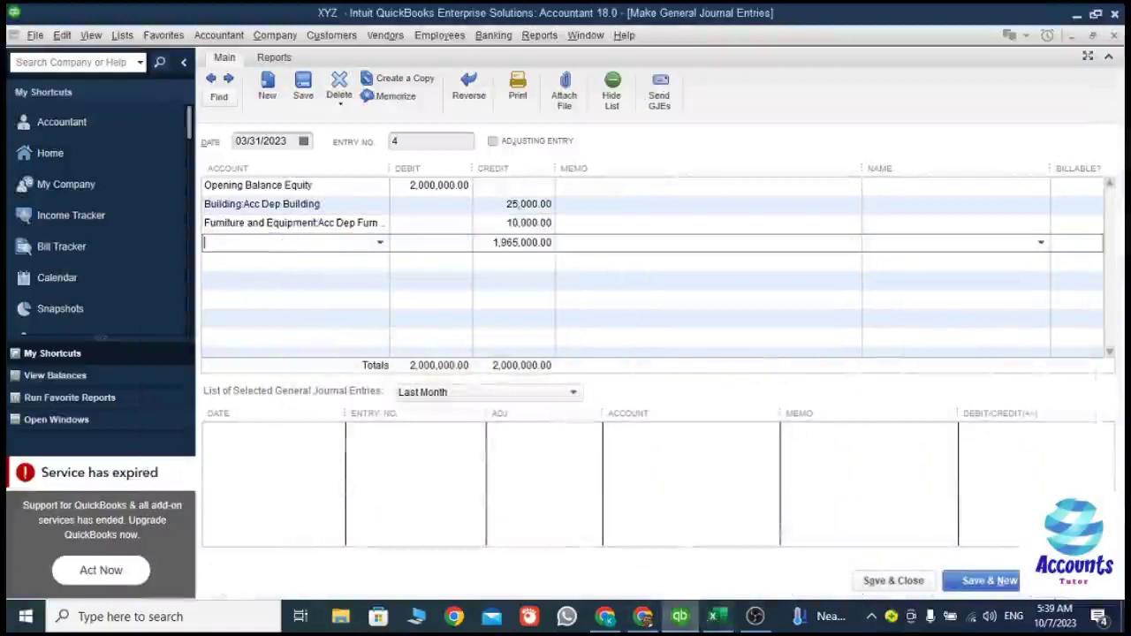
left_click(718, 618)
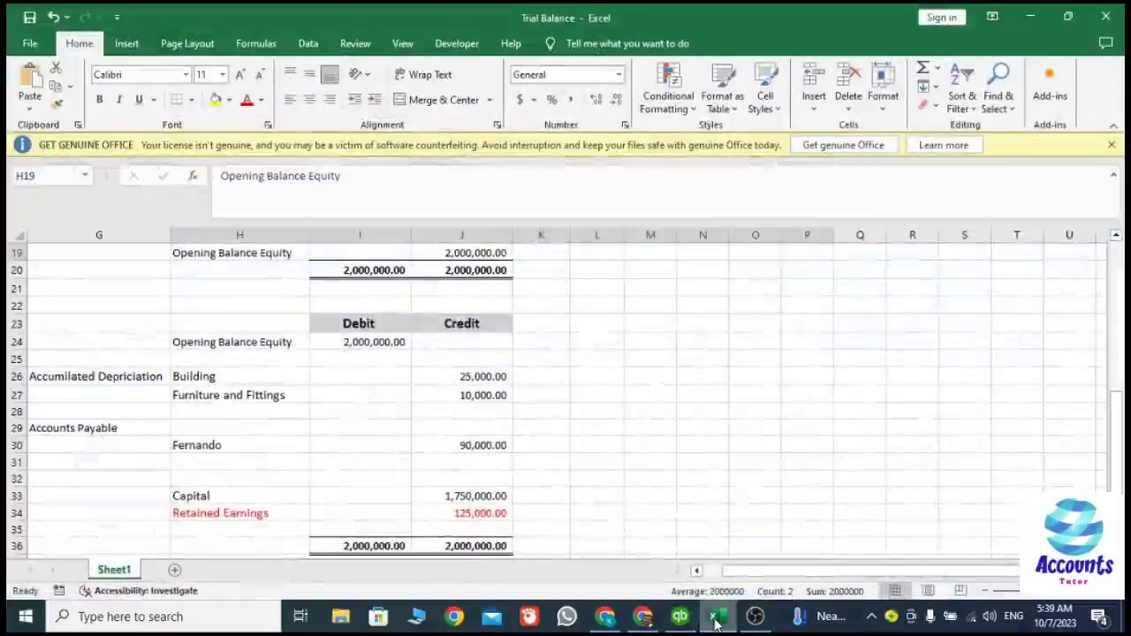
left_click(717, 622)
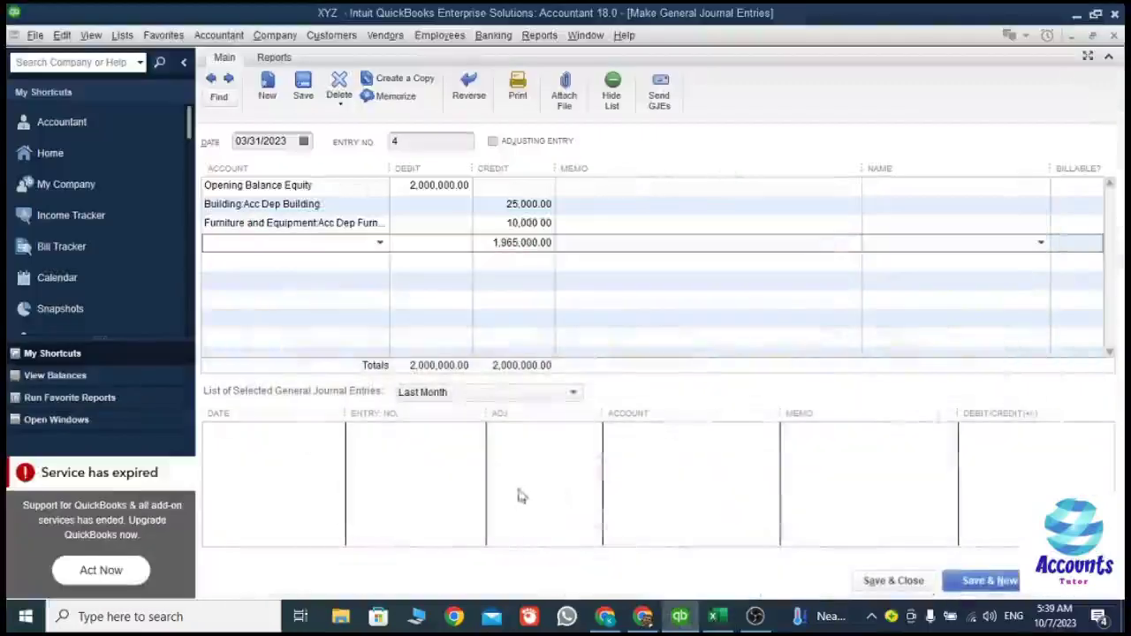
Credit Fernando Suppliers 90,000.00 on a new journal line.
left_click(380, 246)
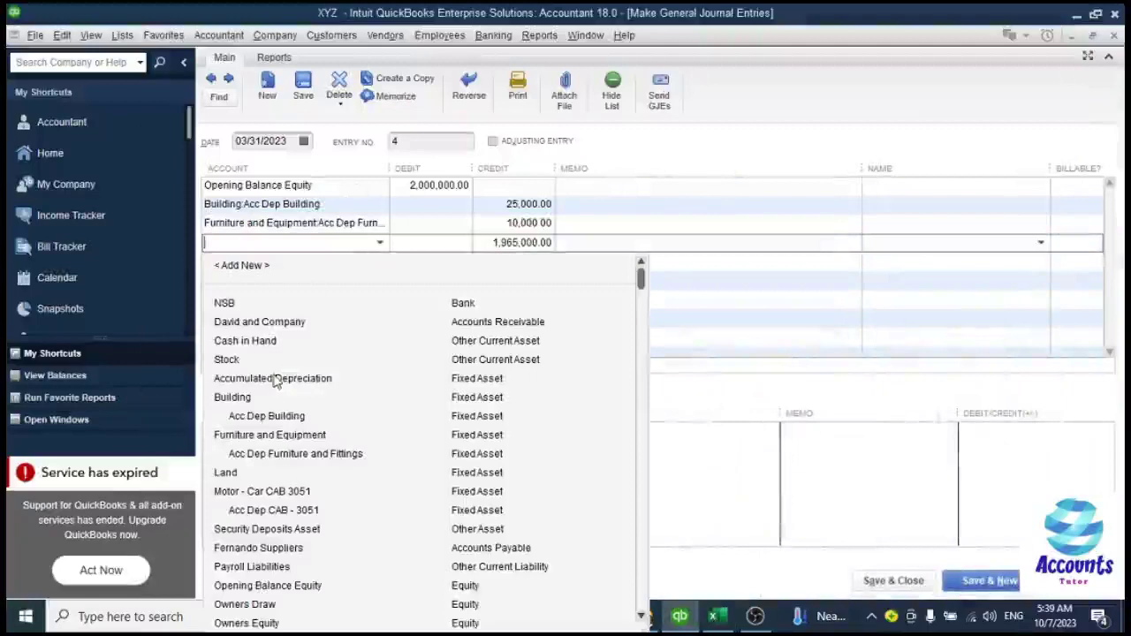
left_click(252, 552)
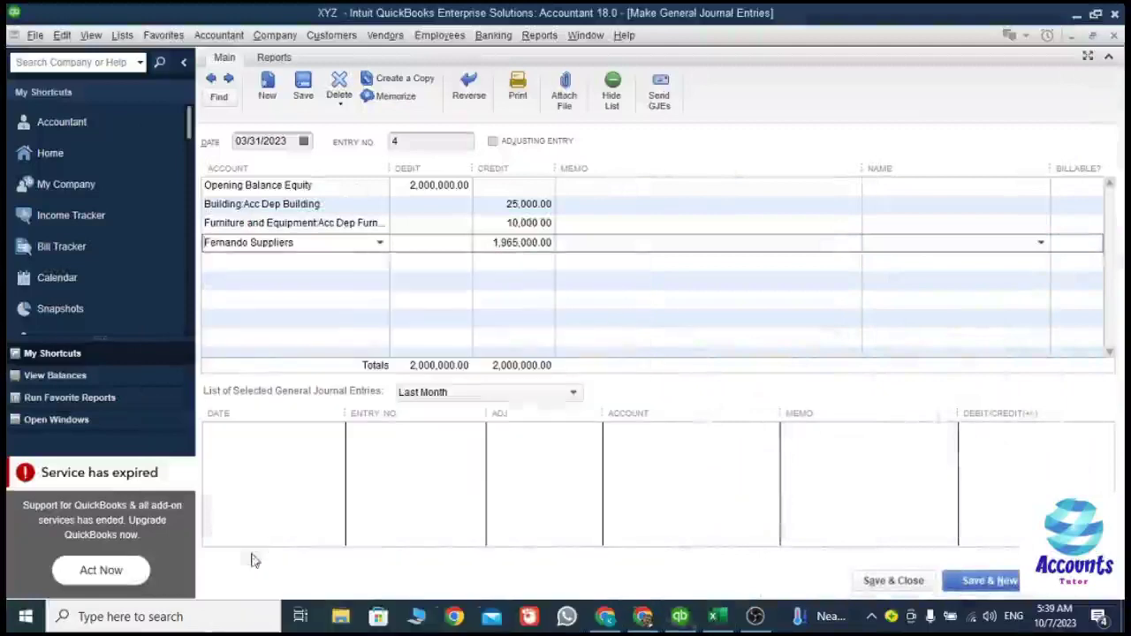
left_click(716, 616)
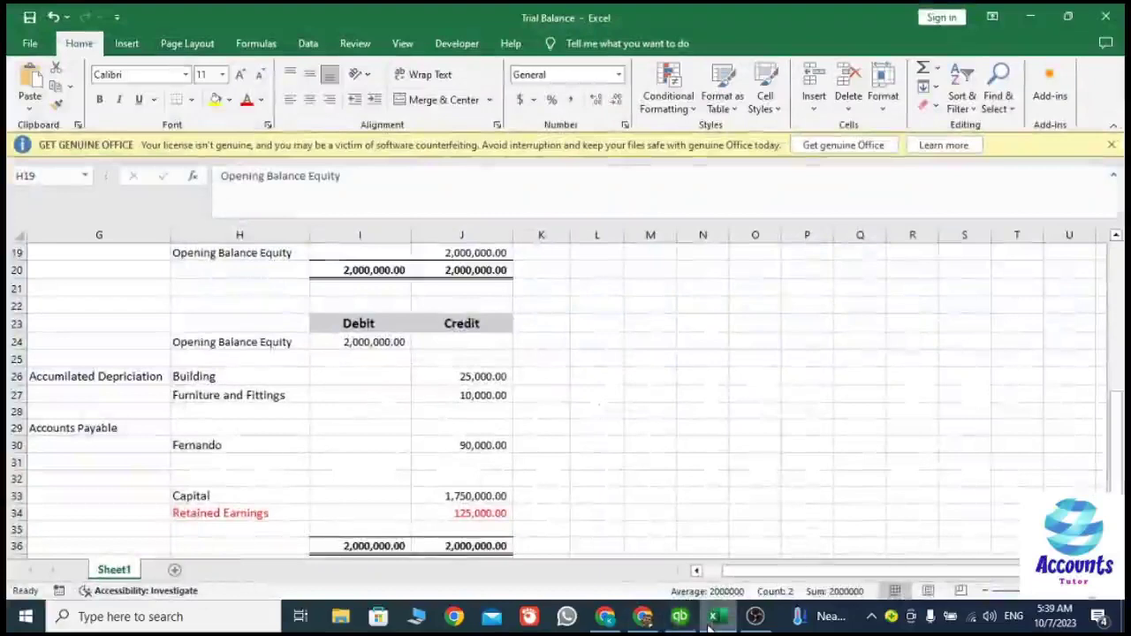
left_click(712, 621)
left_click(498, 240)
type("90000")
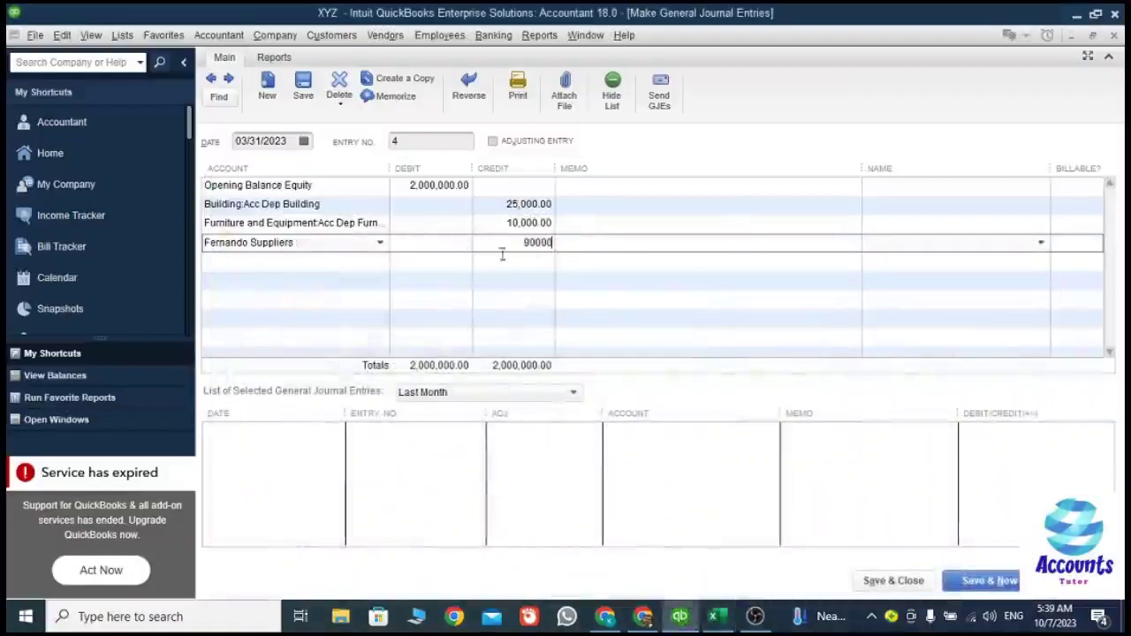
left_click(228, 261)
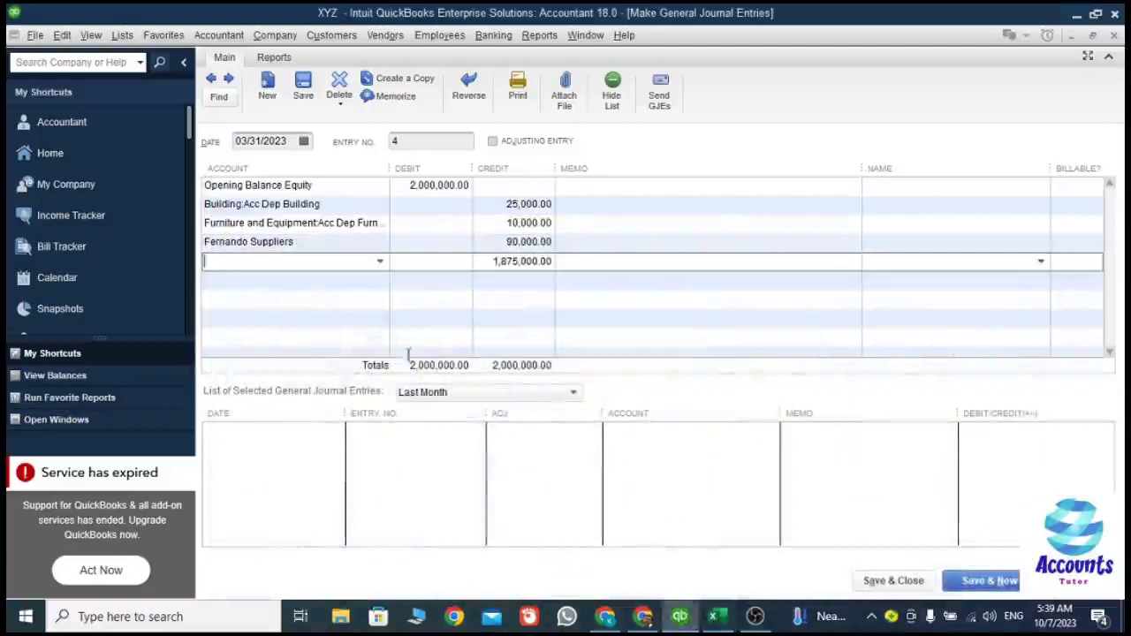
Credit Owners Equity 1,750,000.00 per the Excel trial balance capital figure.
left_click(721, 616)
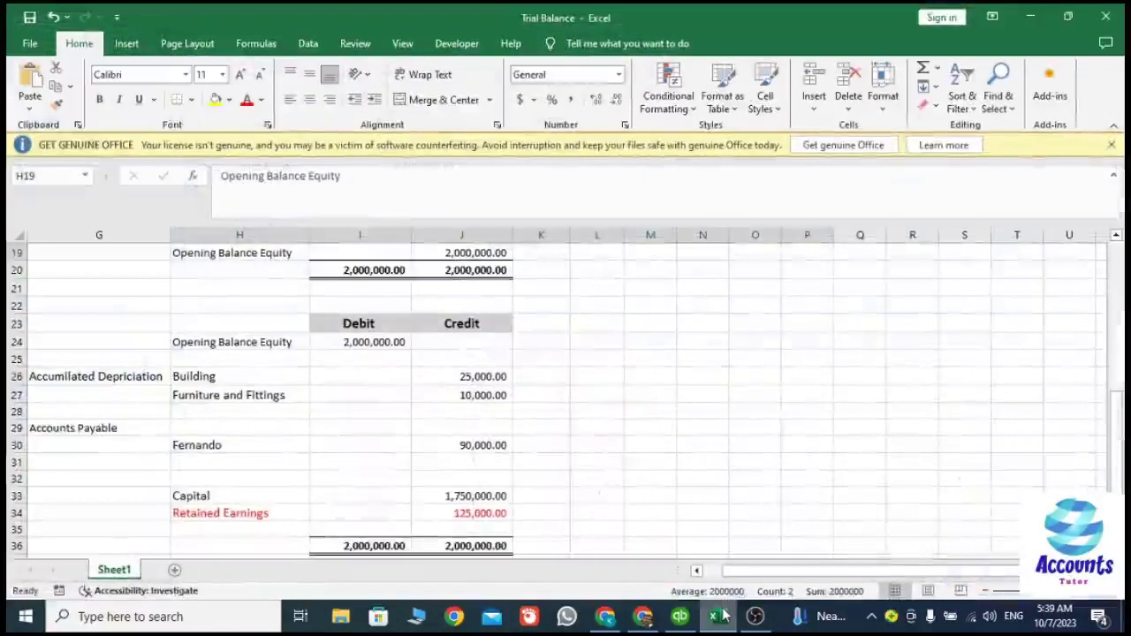
left_click(721, 616)
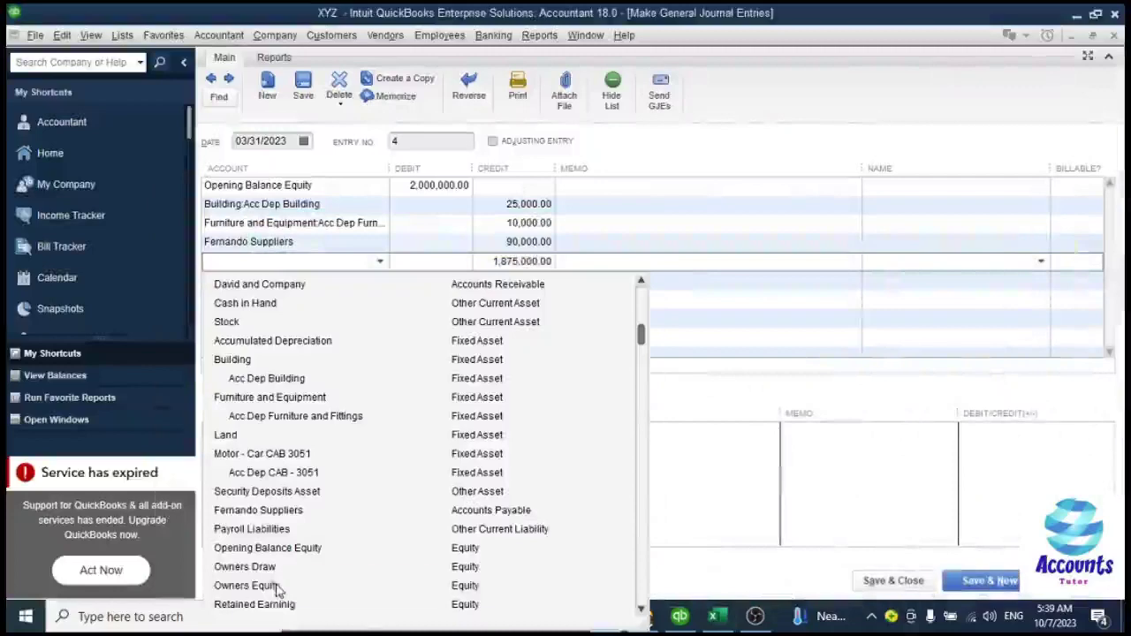
left_click(245, 585)
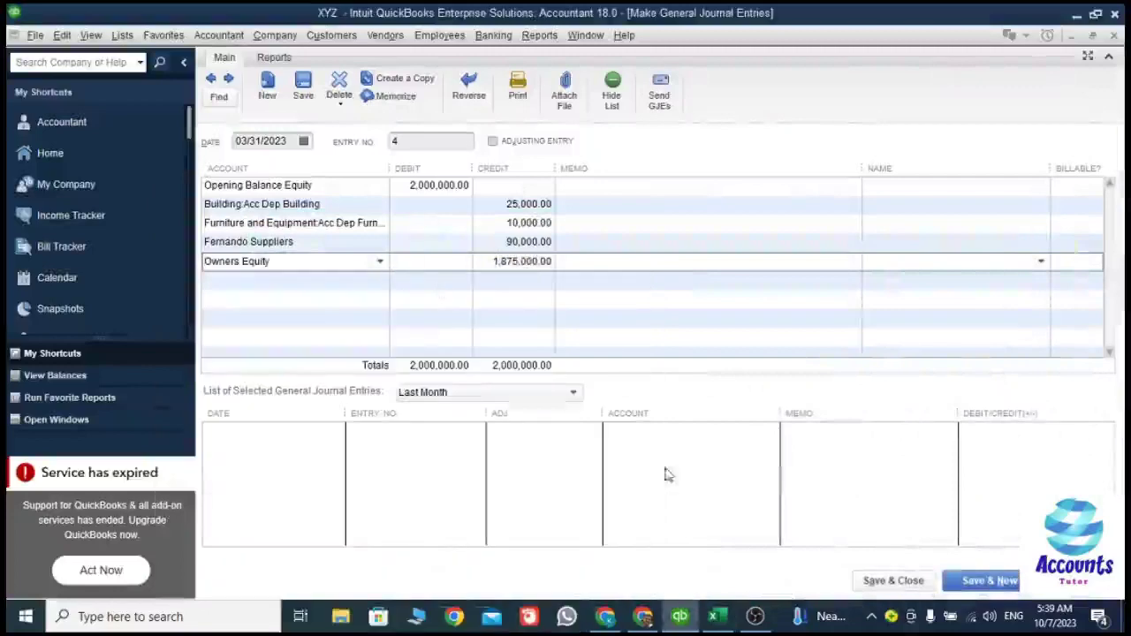
left_click(716, 616)
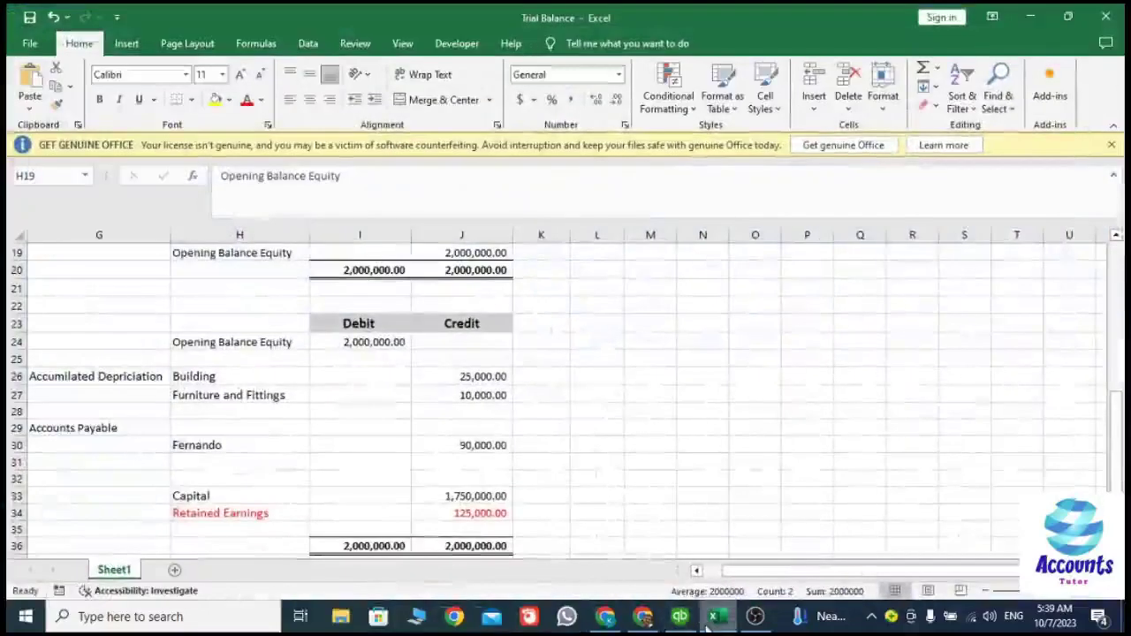
left_click(712, 617)
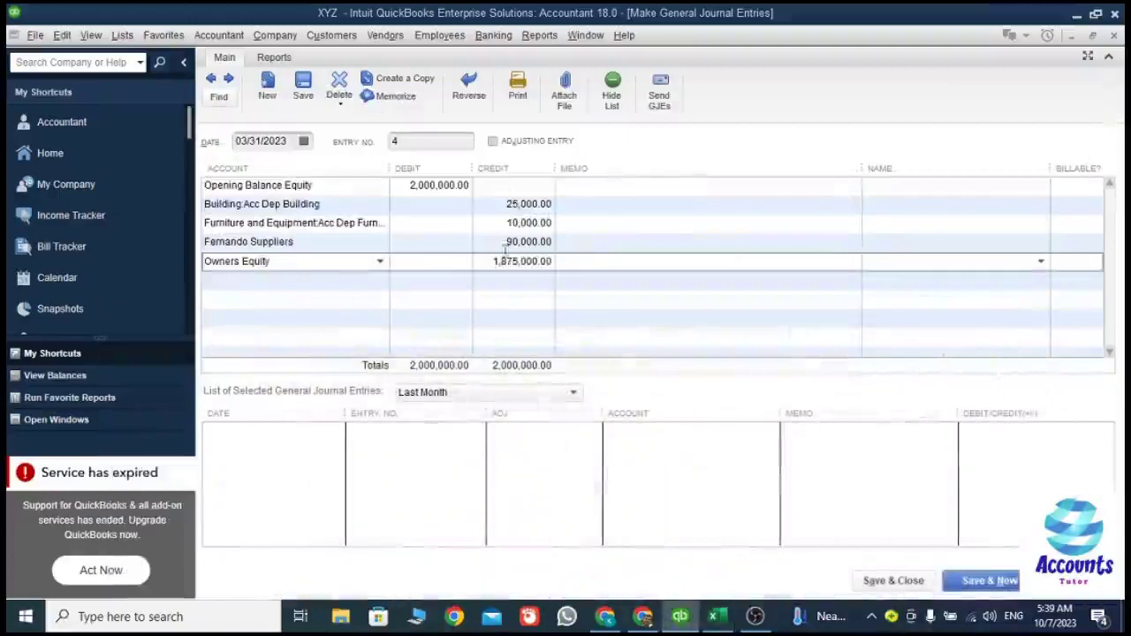
left_click_drag(495, 266, 567, 262)
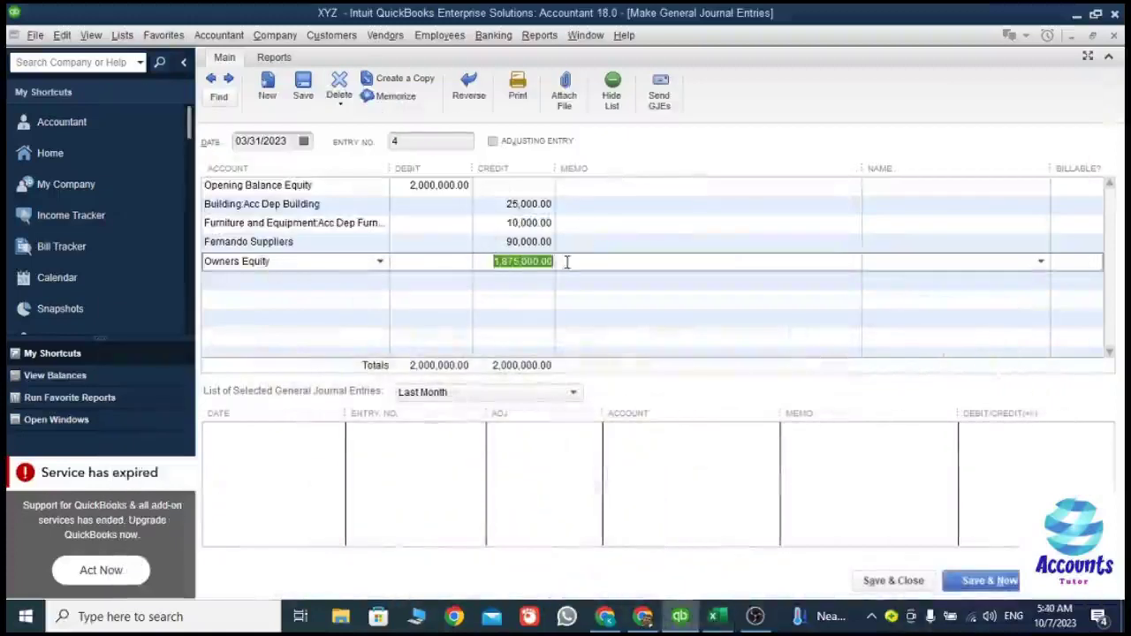
type("1,")
type("750,000")
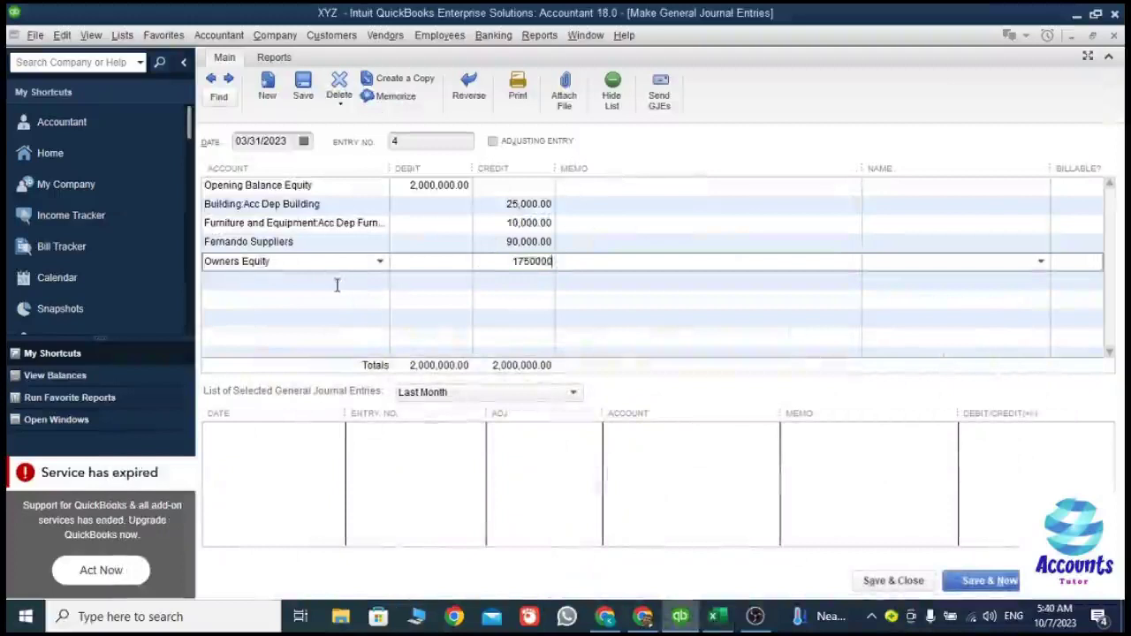
left_click(336, 281)
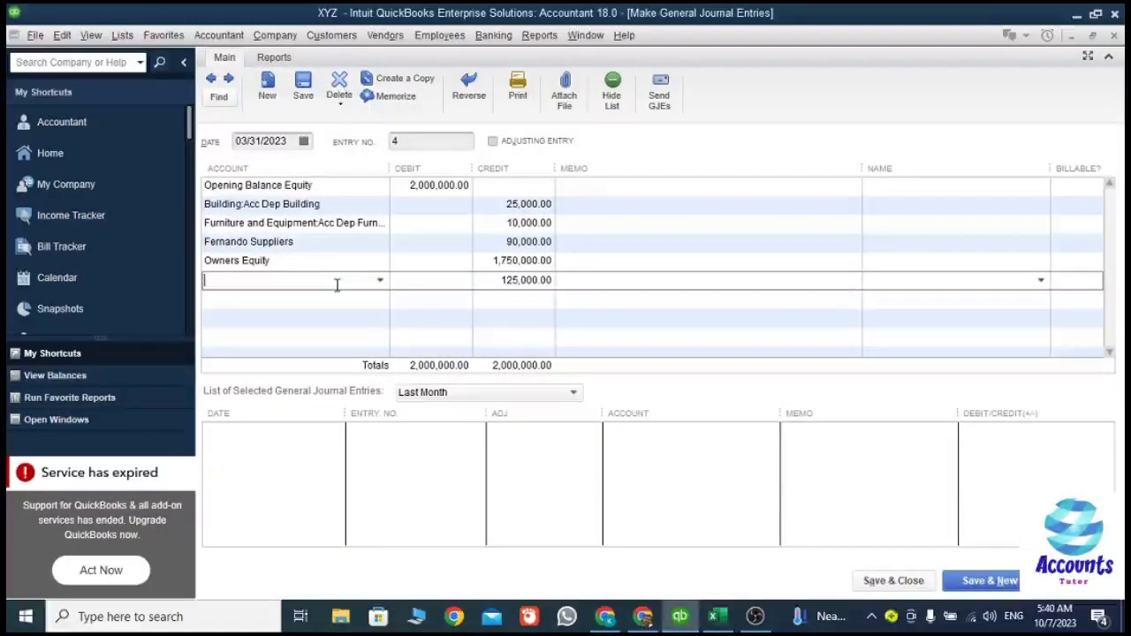
left_click(717, 618)
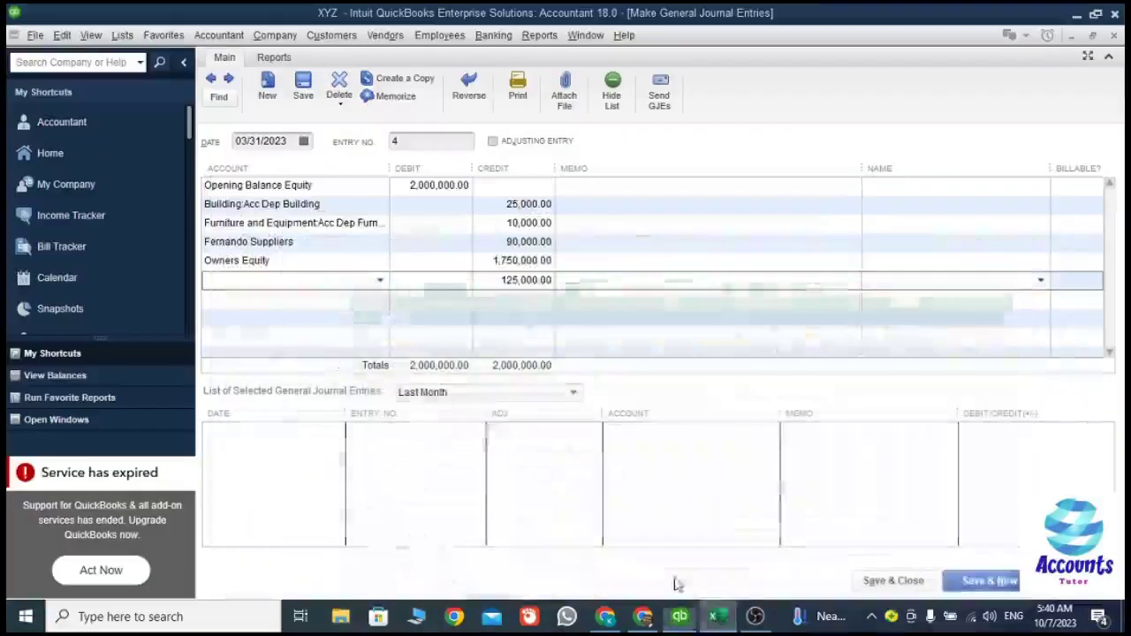
Assign the remaining 125,000.00 credit line to Retained Earnings.
left_click(221, 275)
type("Rent Expense")
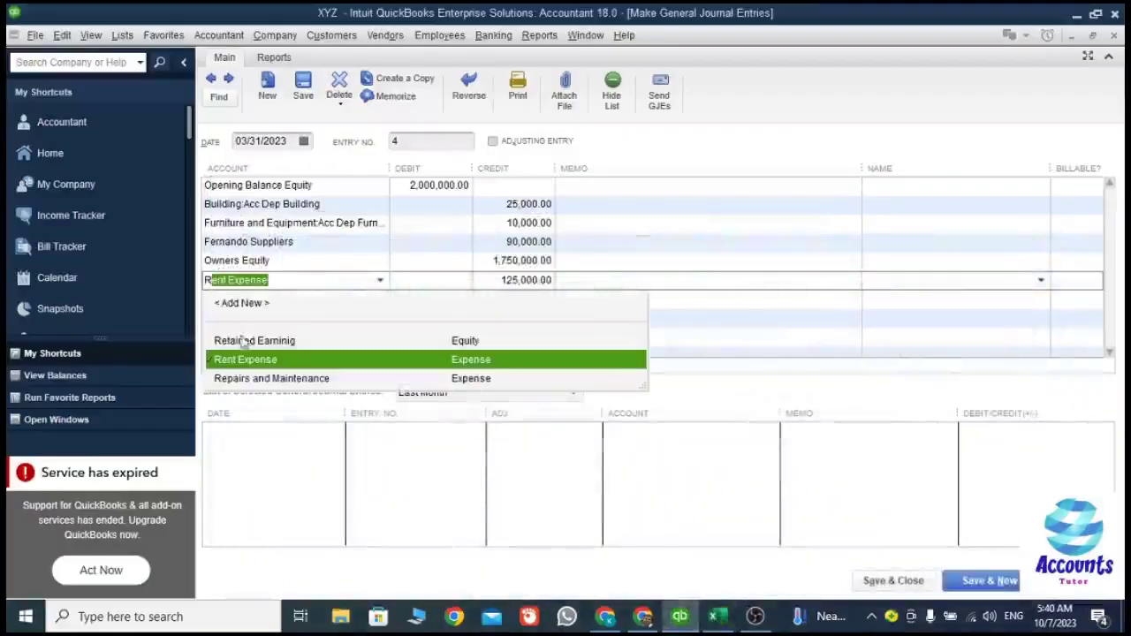
left_click(245, 343)
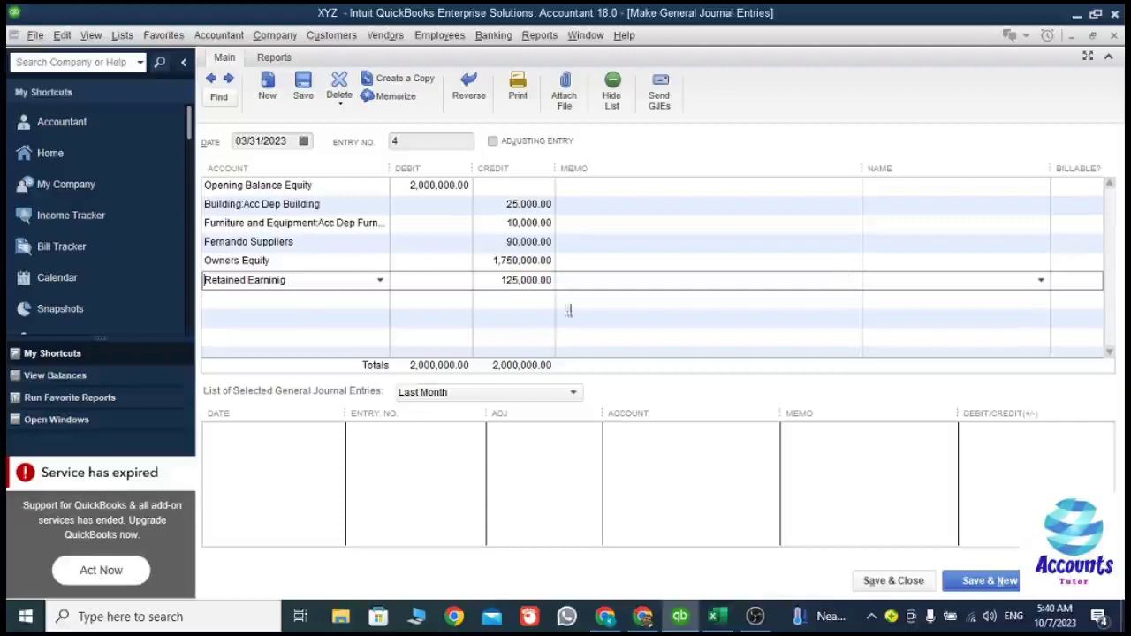
Link the Fernando Suppliers payable line to its vendor in the Name column.
left_click(924, 241)
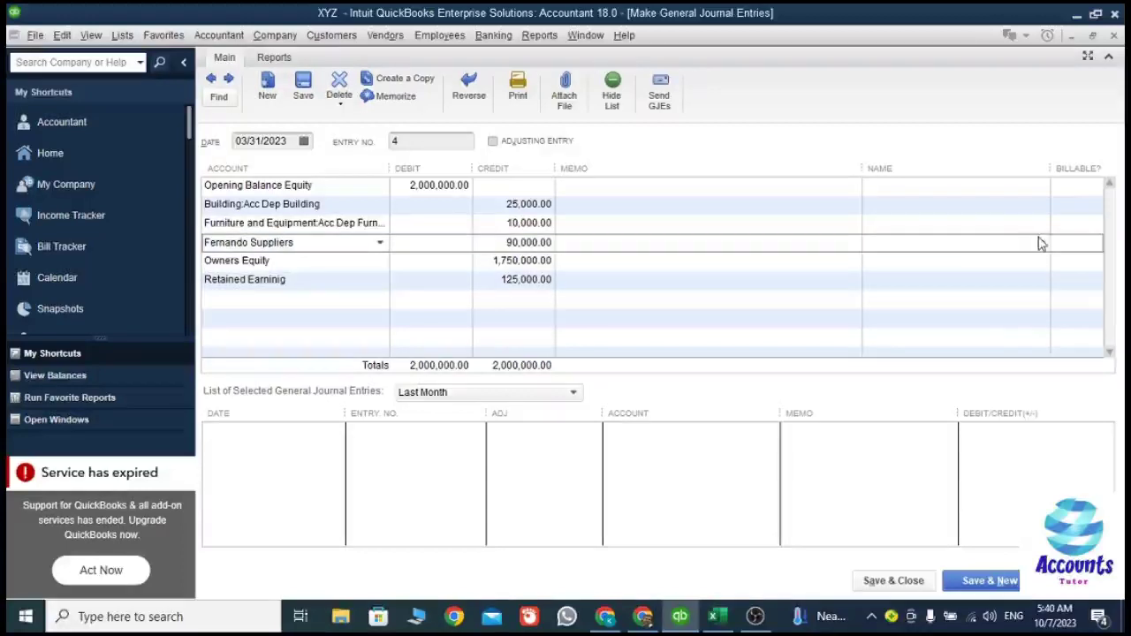
left_click(1041, 243)
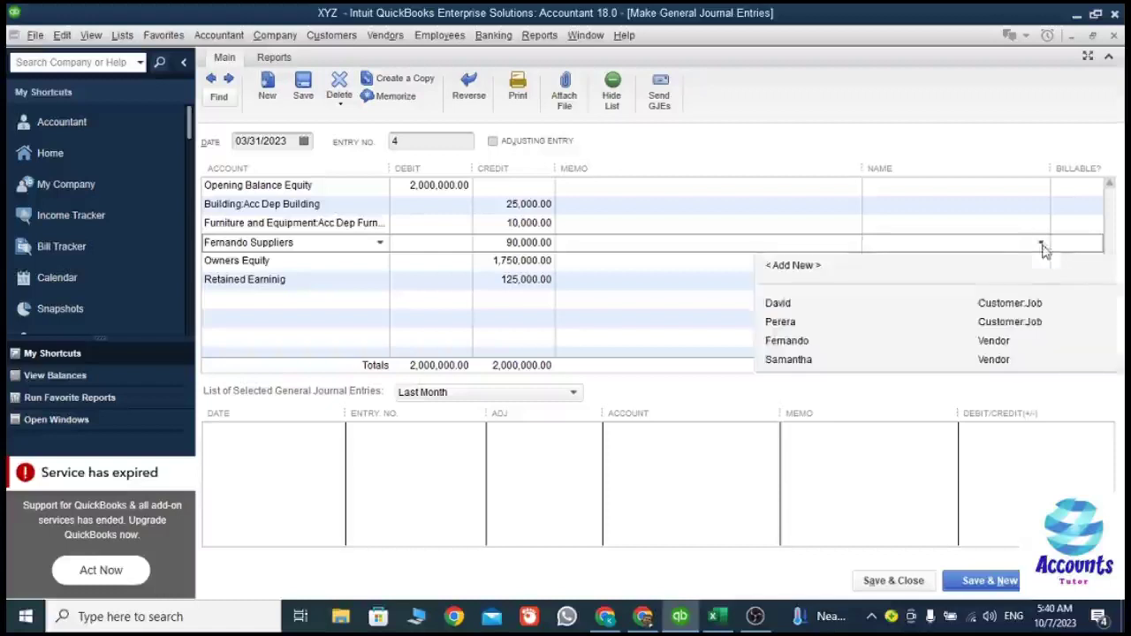
left_click(800, 339)
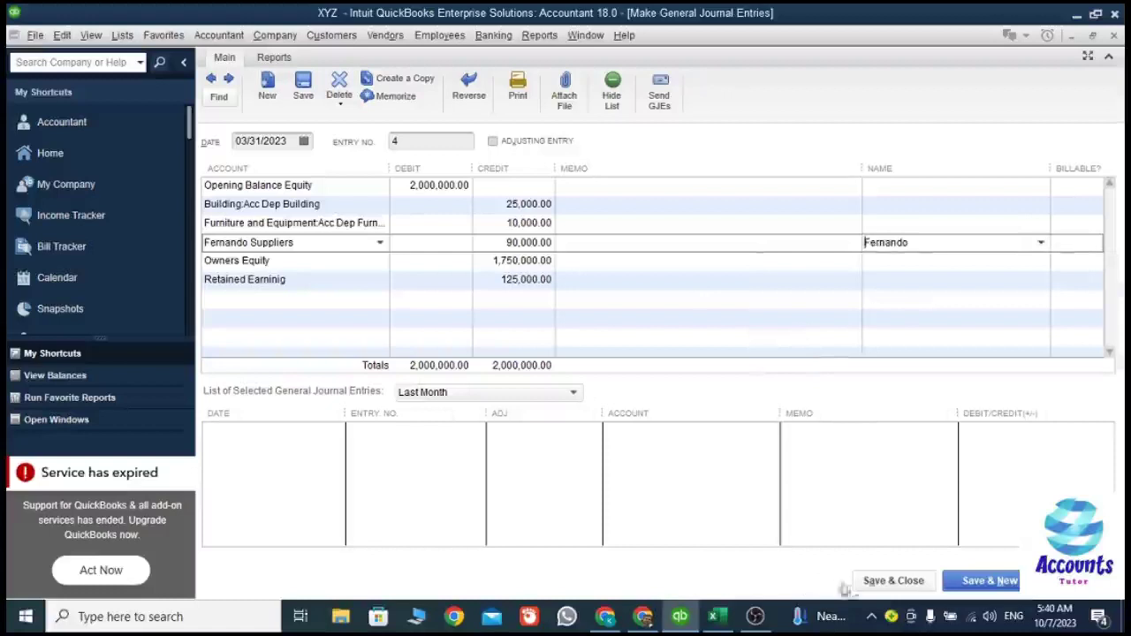
Save and close journal entry no. 4, accepting the past-date and Retained Earnings warnings.
left_click(890, 581)
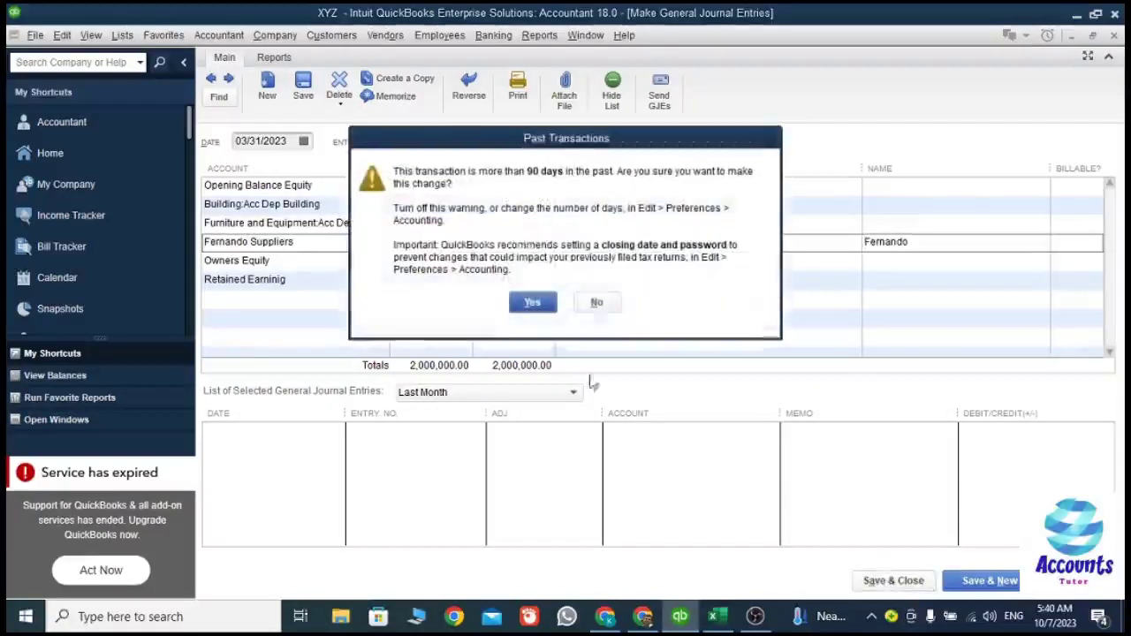
left_click(525, 304)
left_click(637, 304)
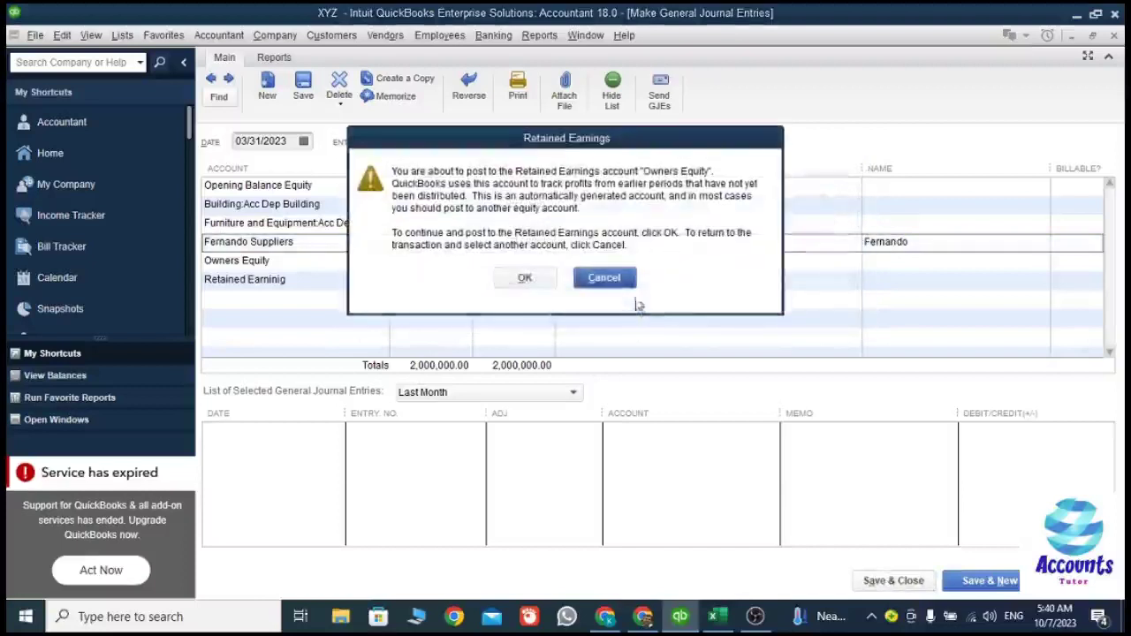
left_click(511, 281)
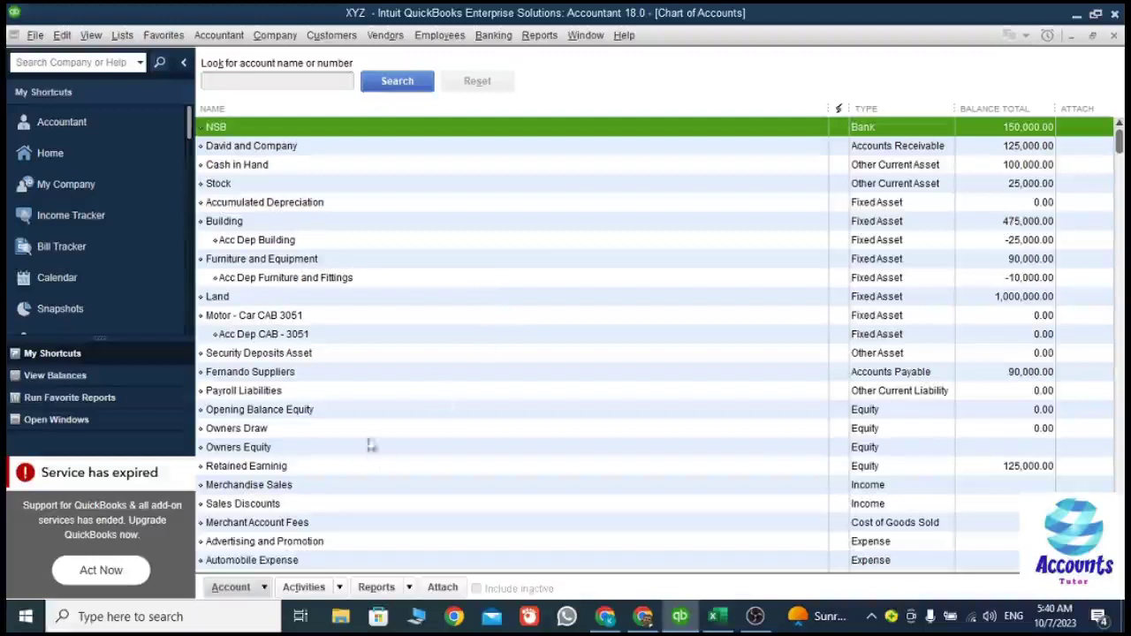
Run the Balance Sheet Standard report from Reports > Company & Financial.
left_click(359, 417)
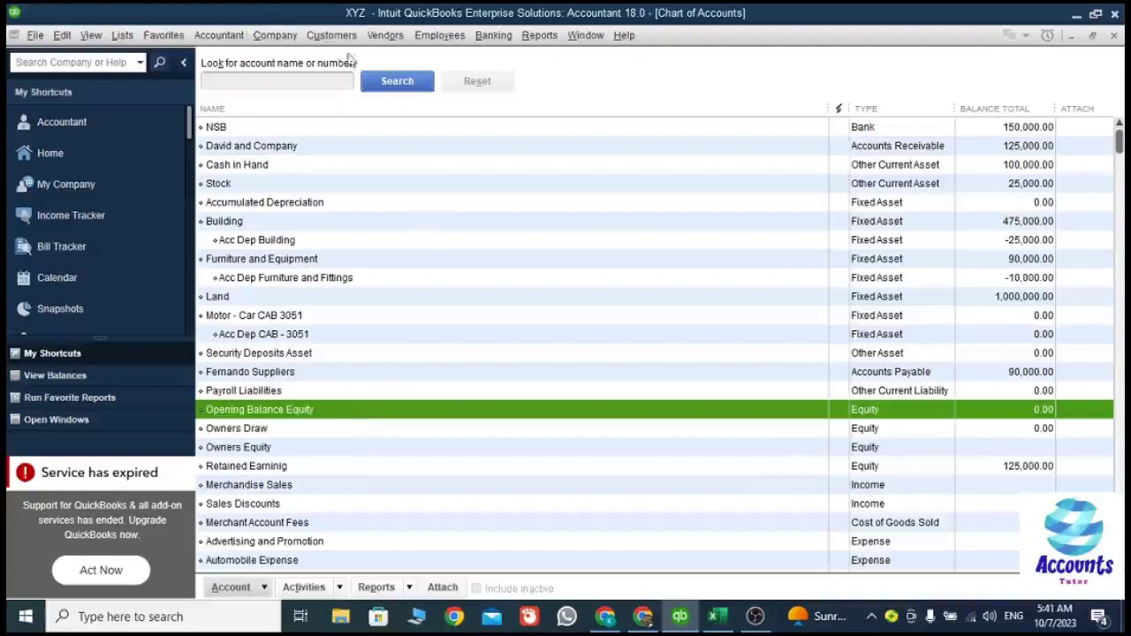
left_click(274, 37)
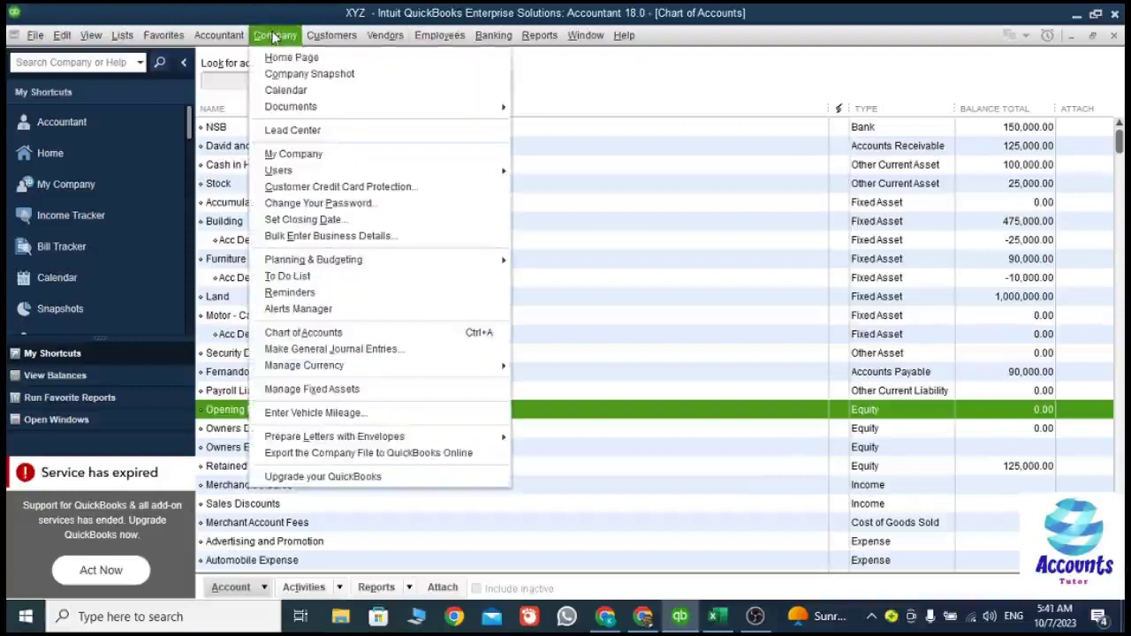
left_click(277, 37)
left_click(539, 36)
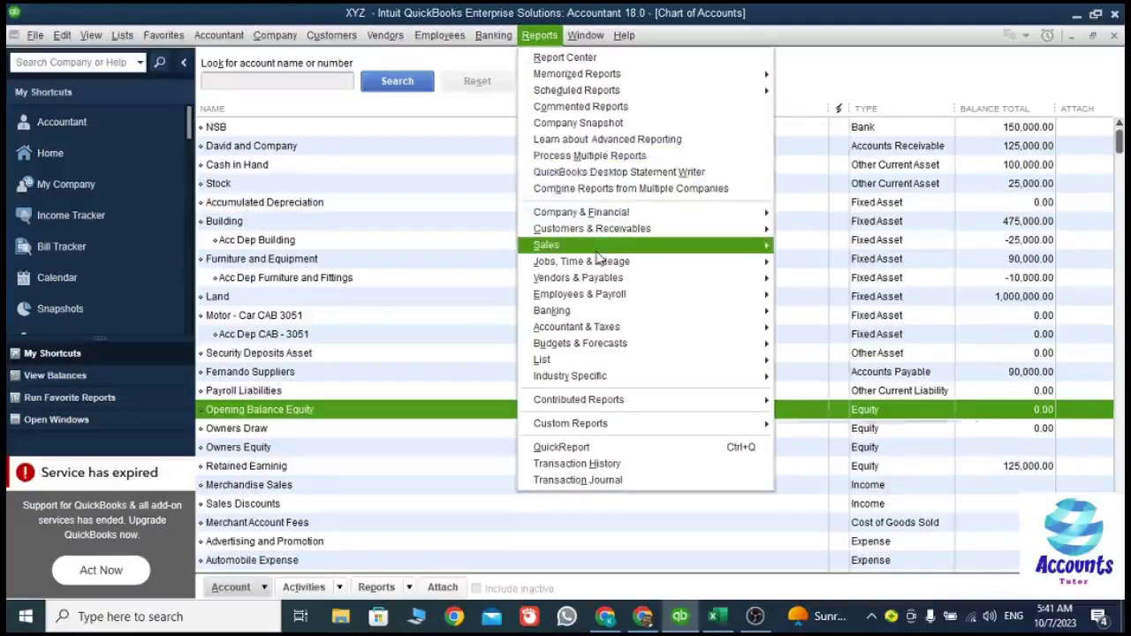
mouse_move(597, 249)
mouse_move(583, 212)
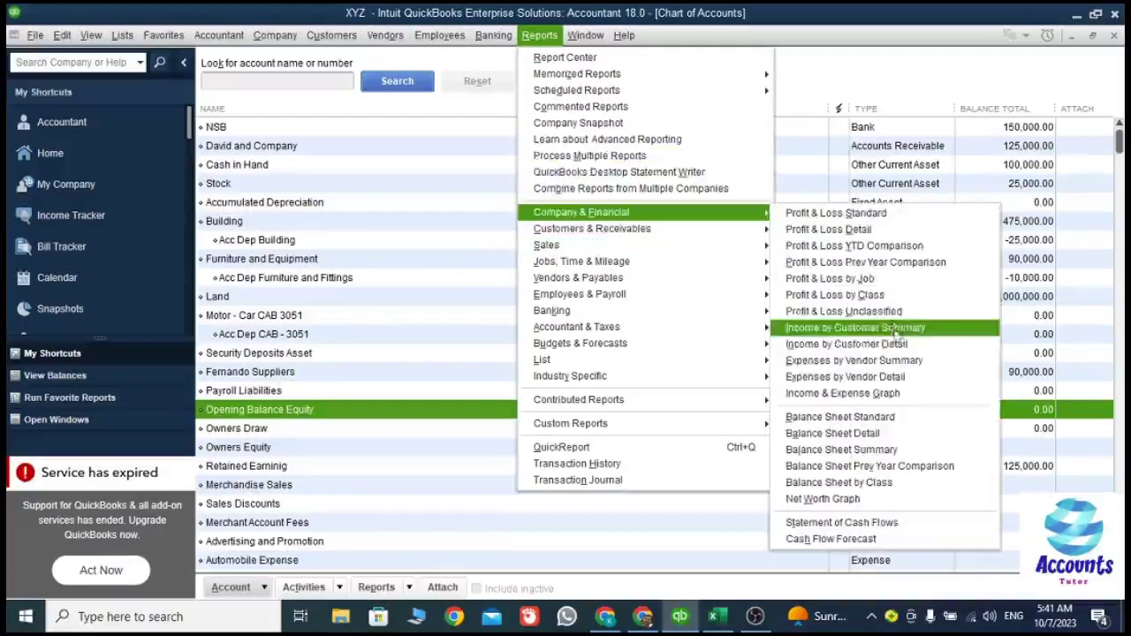
left_click(892, 425)
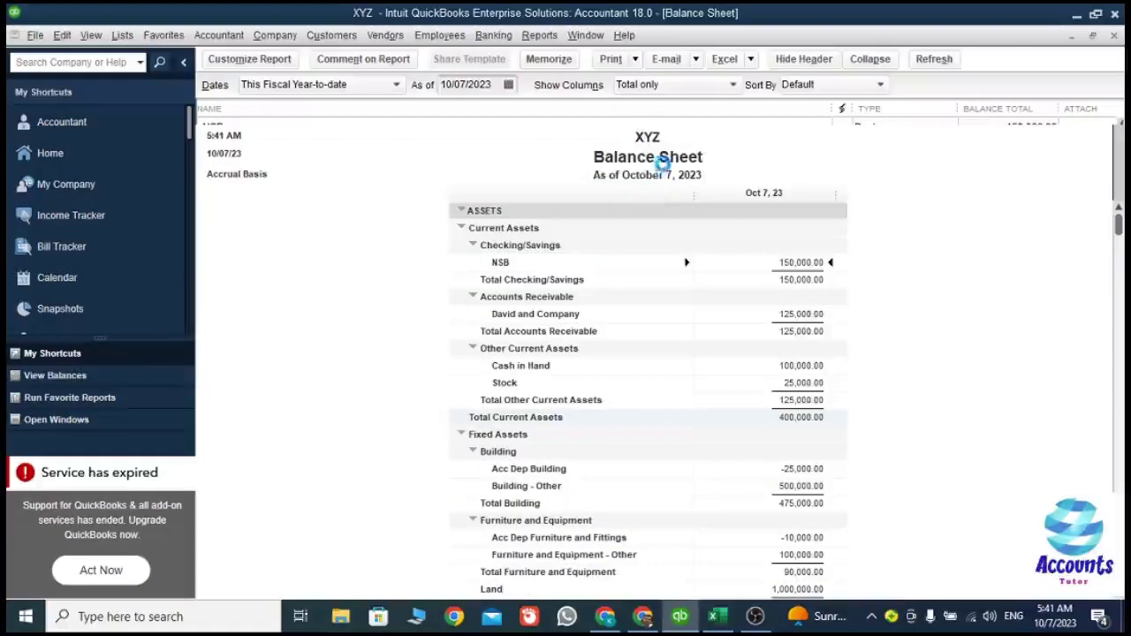
Set the balance sheet's As of date to April 1, 2023.
left_click(508, 85)
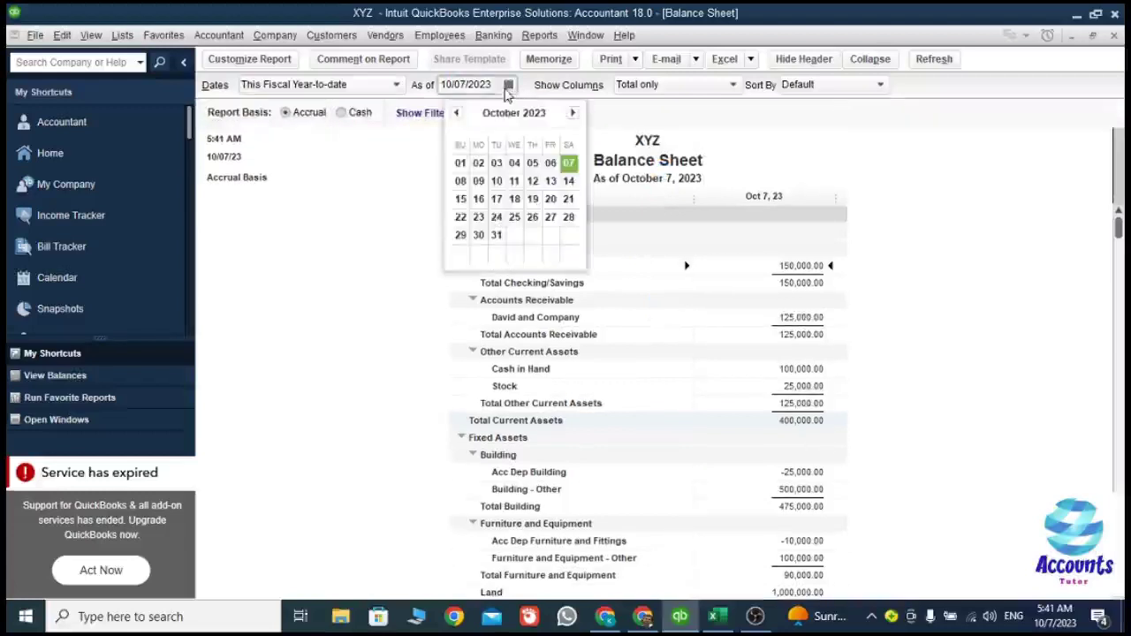
left_click(457, 113)
left_click(457, 113)
left_click(456, 113)
left_click(457, 113)
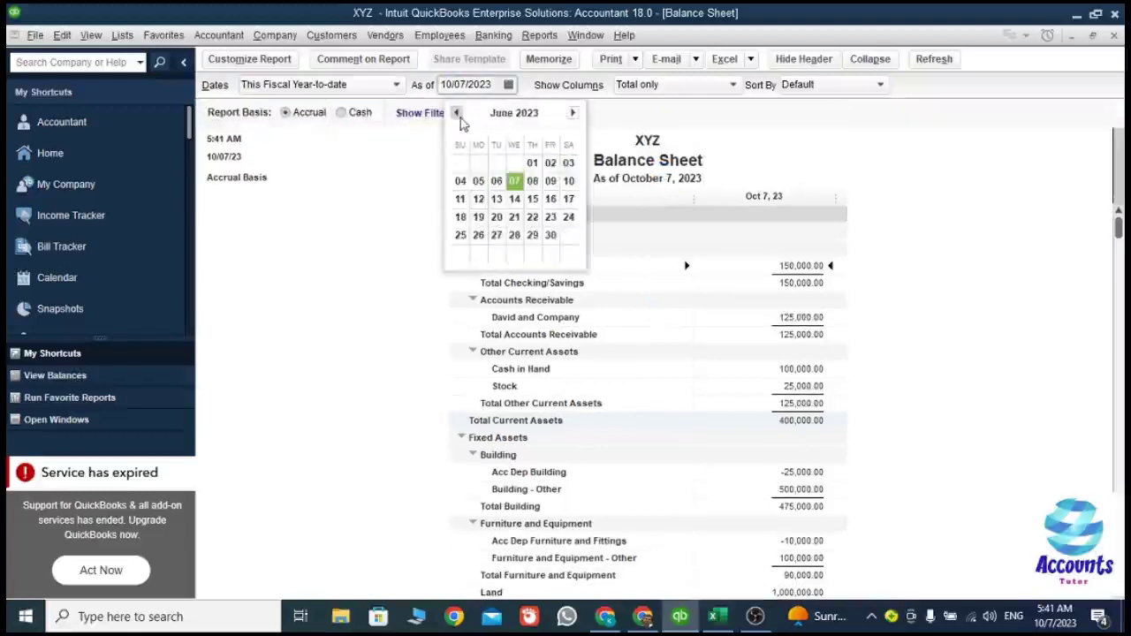
left_click(457, 113)
left_click(457, 113)
left_click(566, 165)
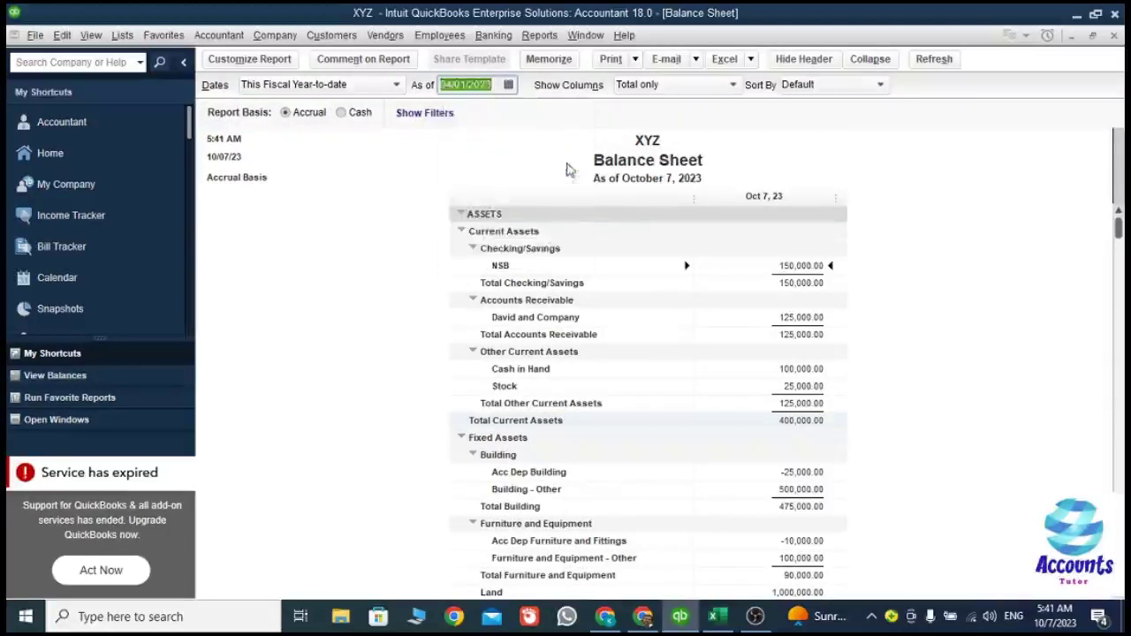
Review the report, confirming total assets and liabilities & equity both equal 1,965,000.00.
scroll(960, 223, "down", 5)
scroll(961, 225, "down", 1)
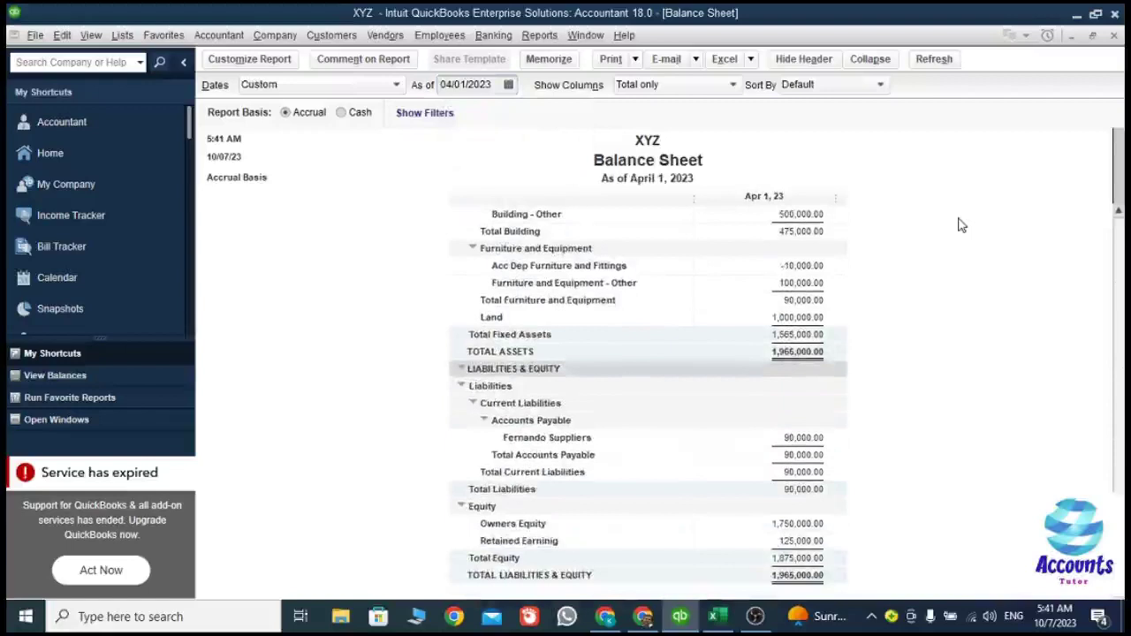
scroll(962, 226, "up", 5)
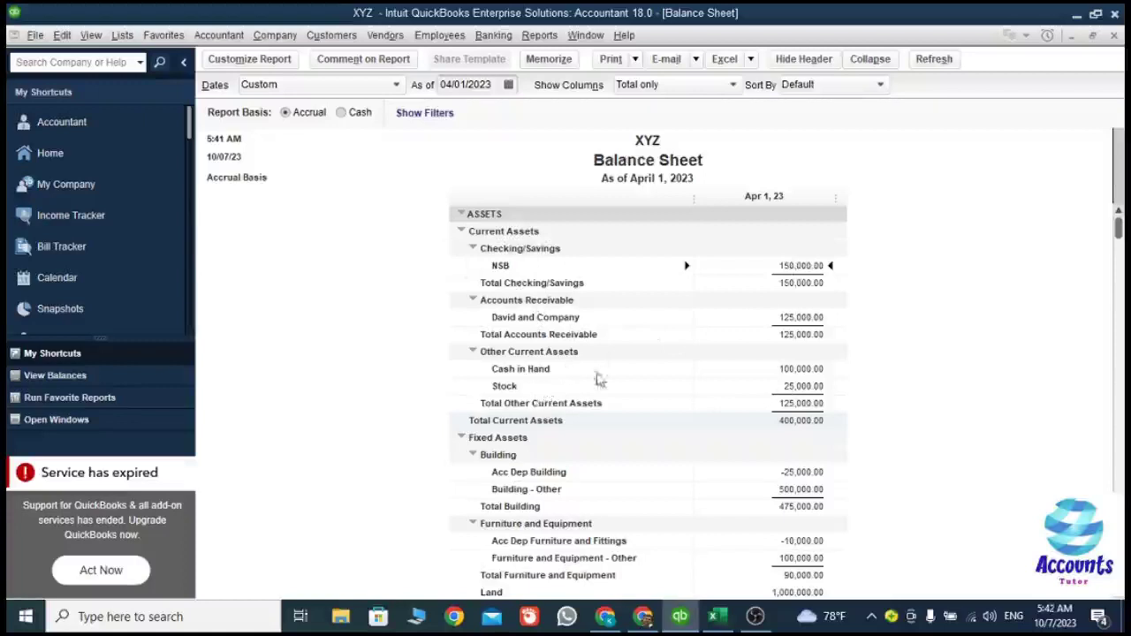
scroll(517, 395, "down", 1)
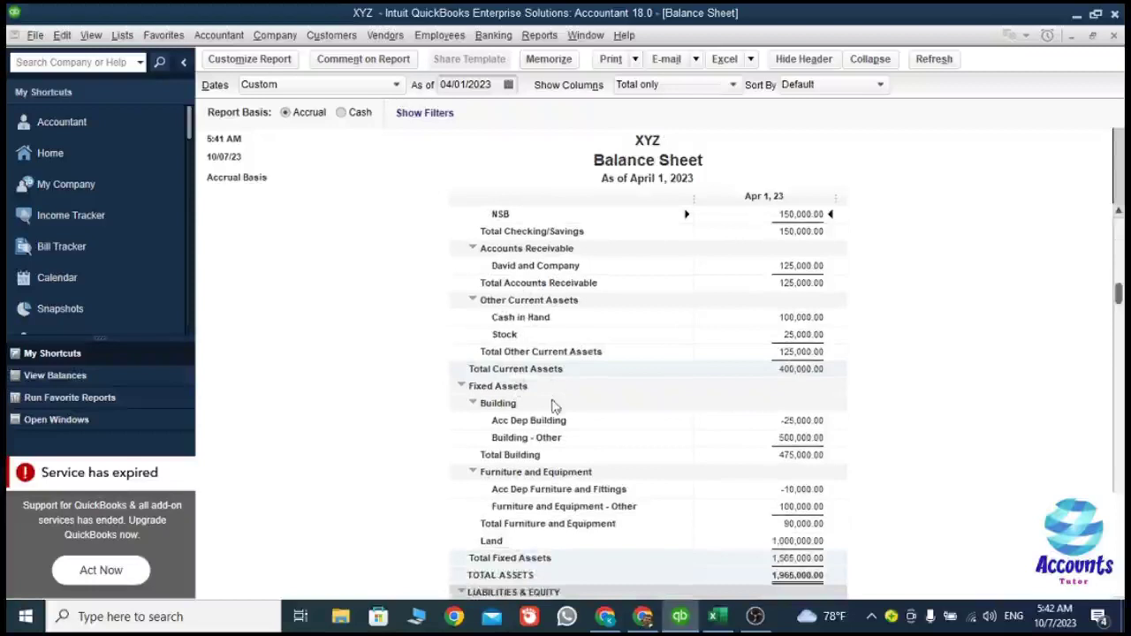
scroll(591, 399, "down", 1)
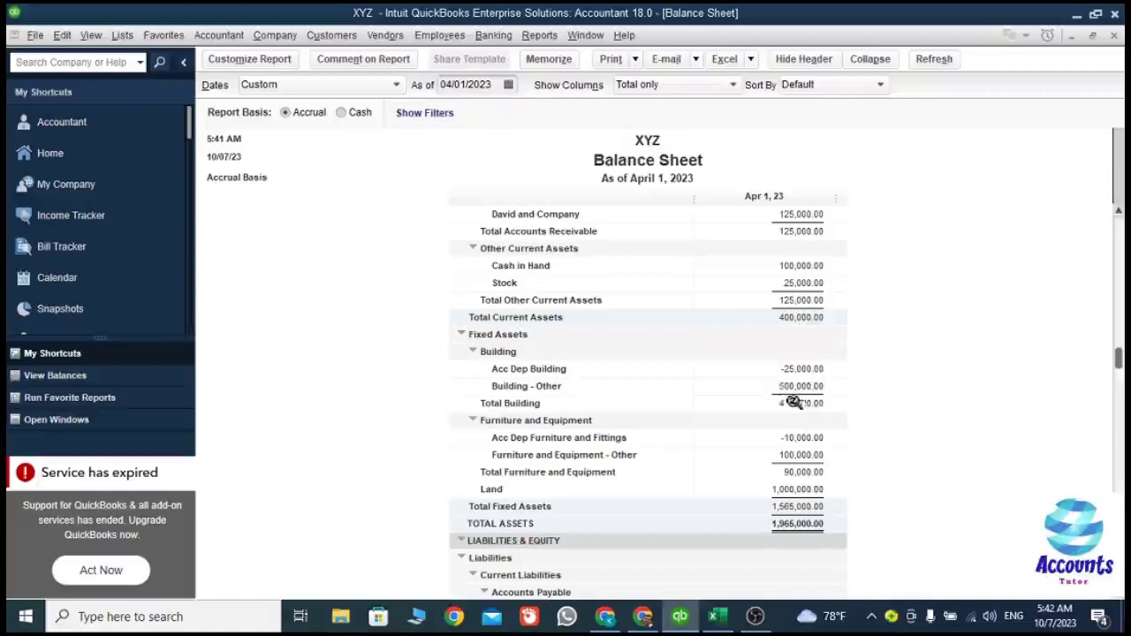
scroll(791, 400, "down", 2)
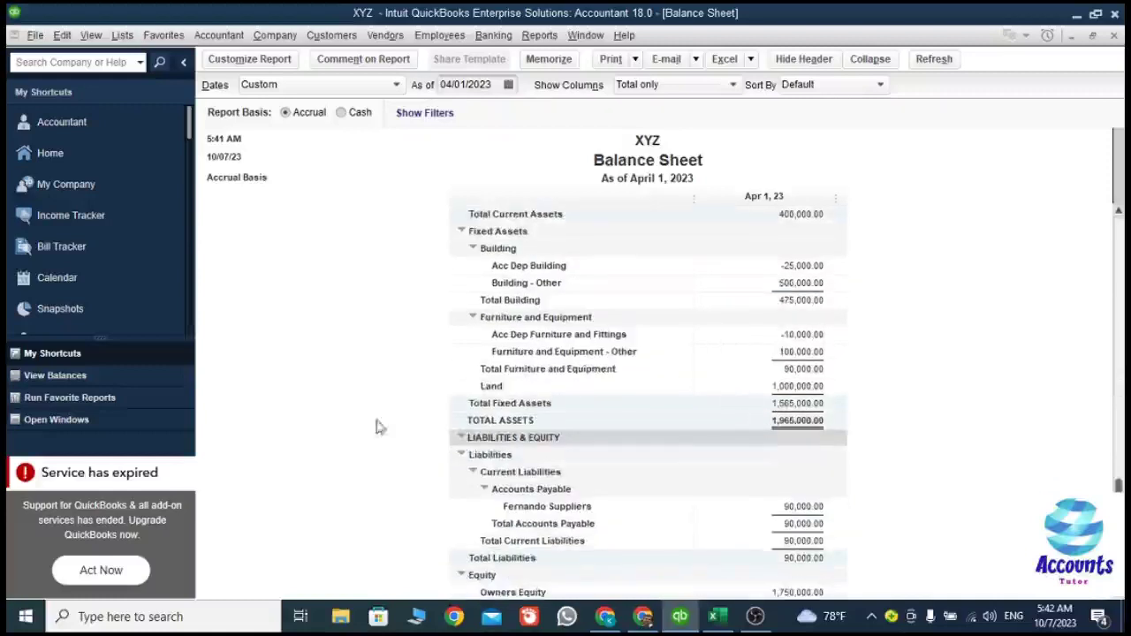
scroll(610, 408, "down", 2)
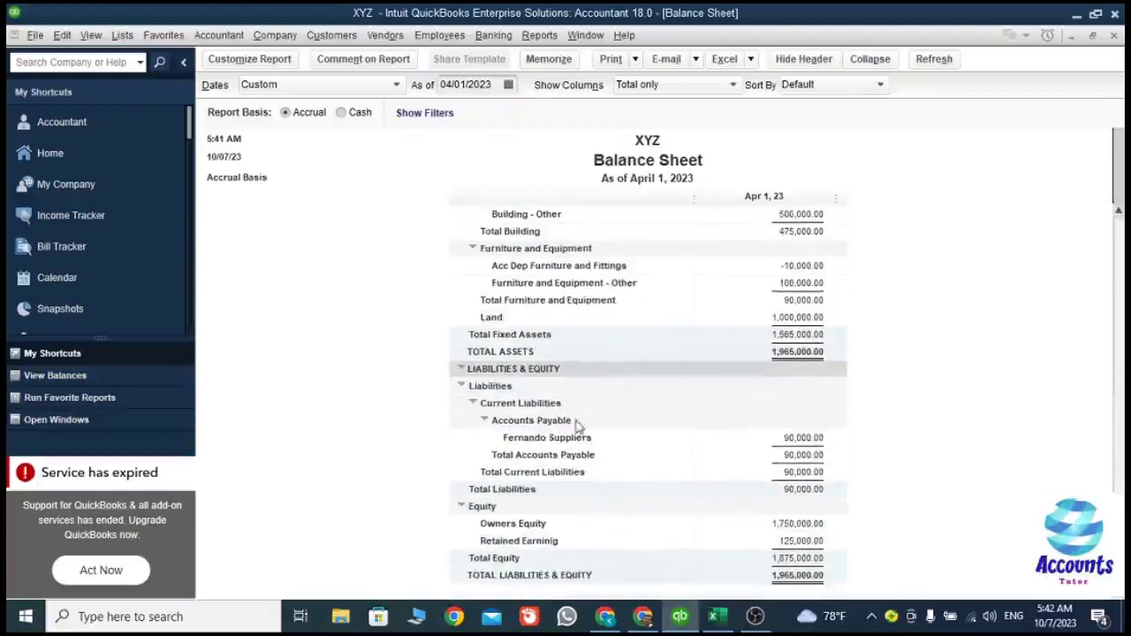
scroll(573, 510, "up", 5)
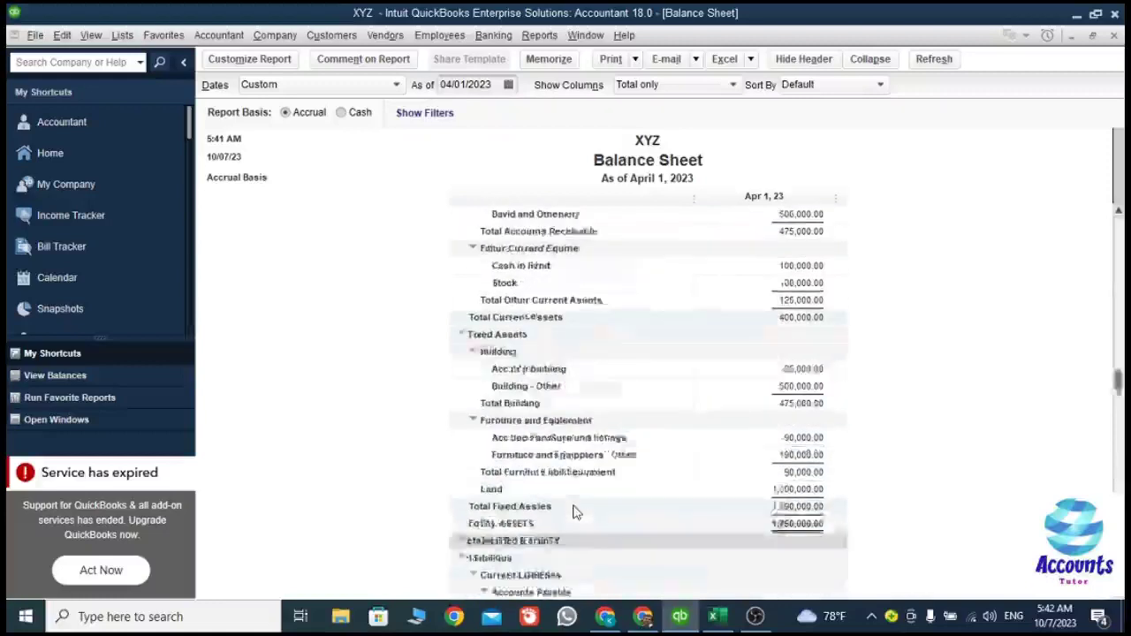